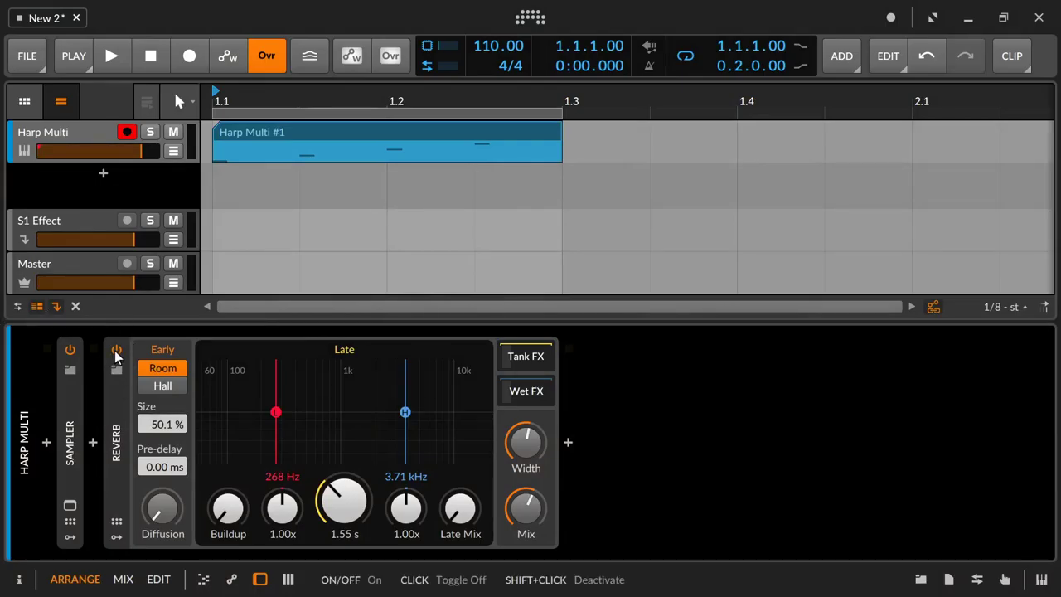
Compare the Harp Multi clip in playback with the Reverb device bypassed and with it re-enabled.
left_click(117, 351)
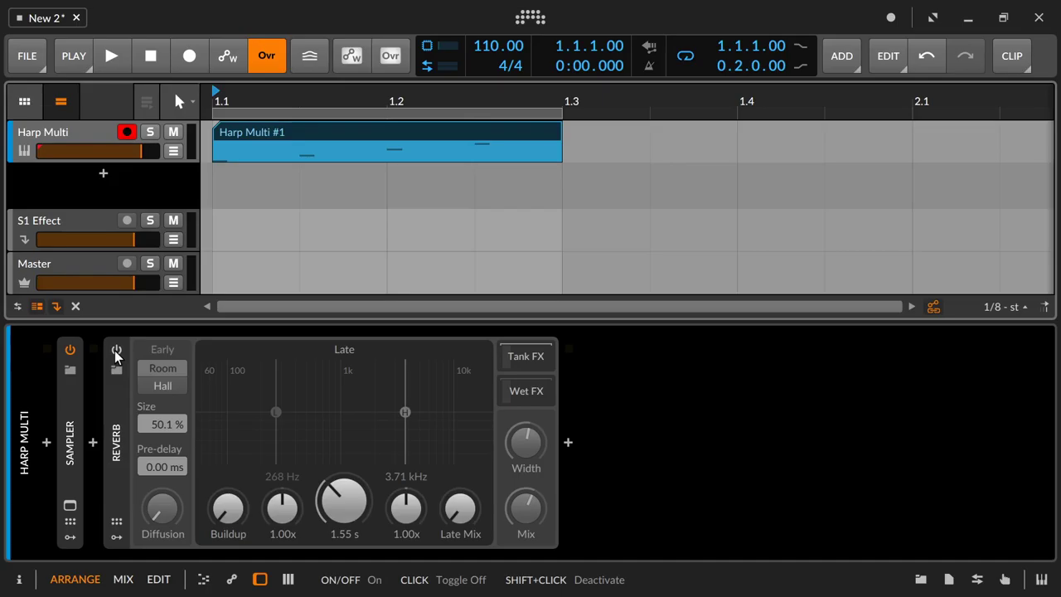
key("space")
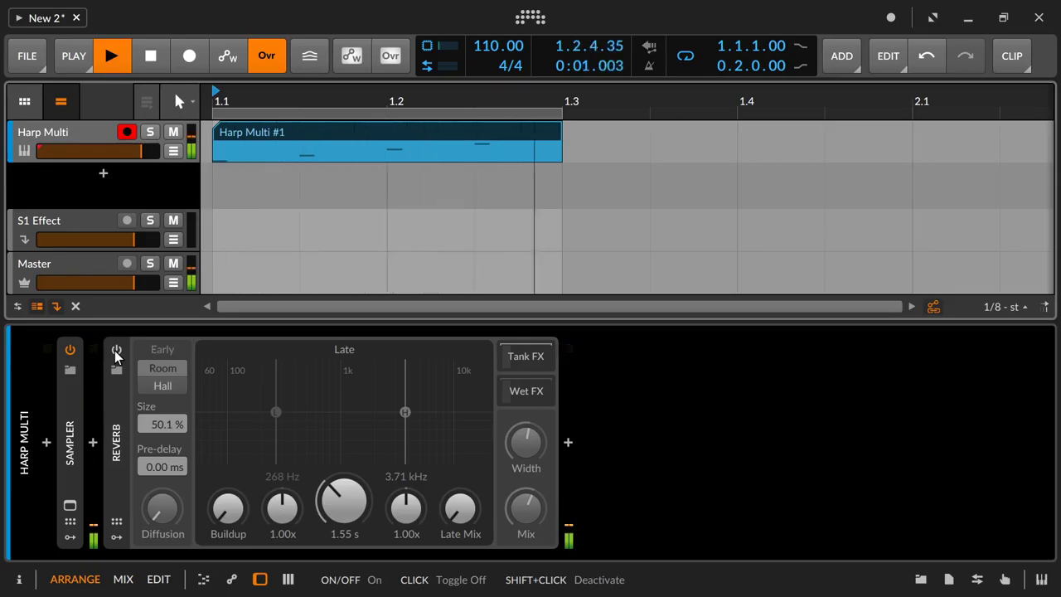
key("space")
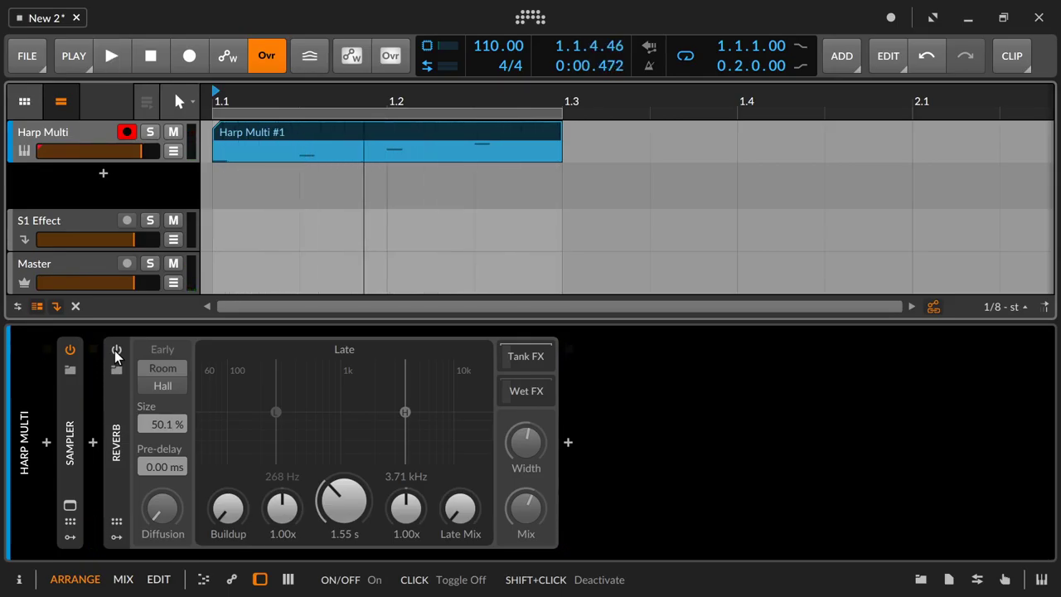
left_click(116, 351)
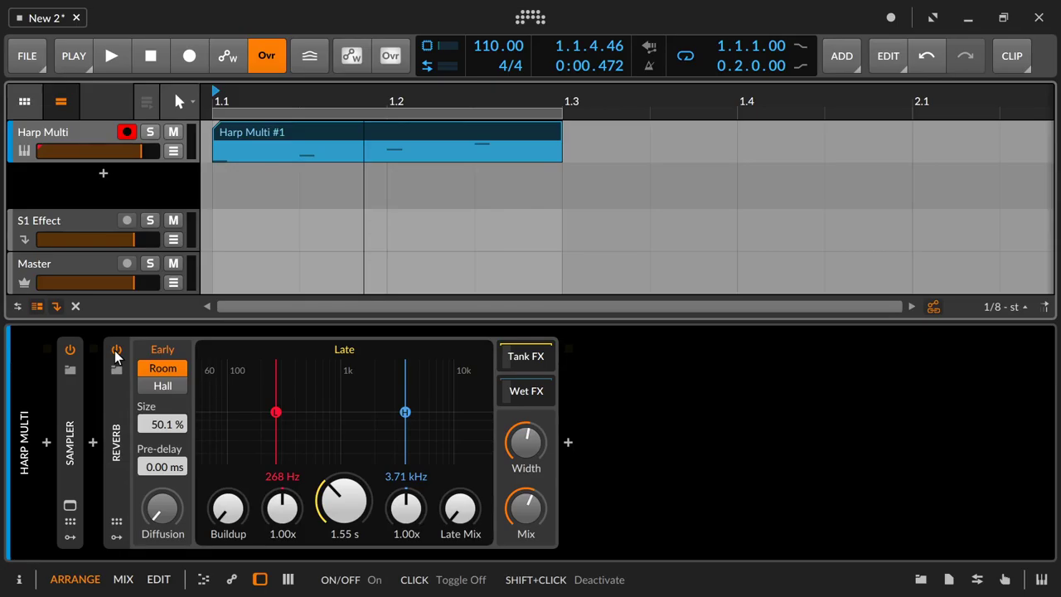
key("space")
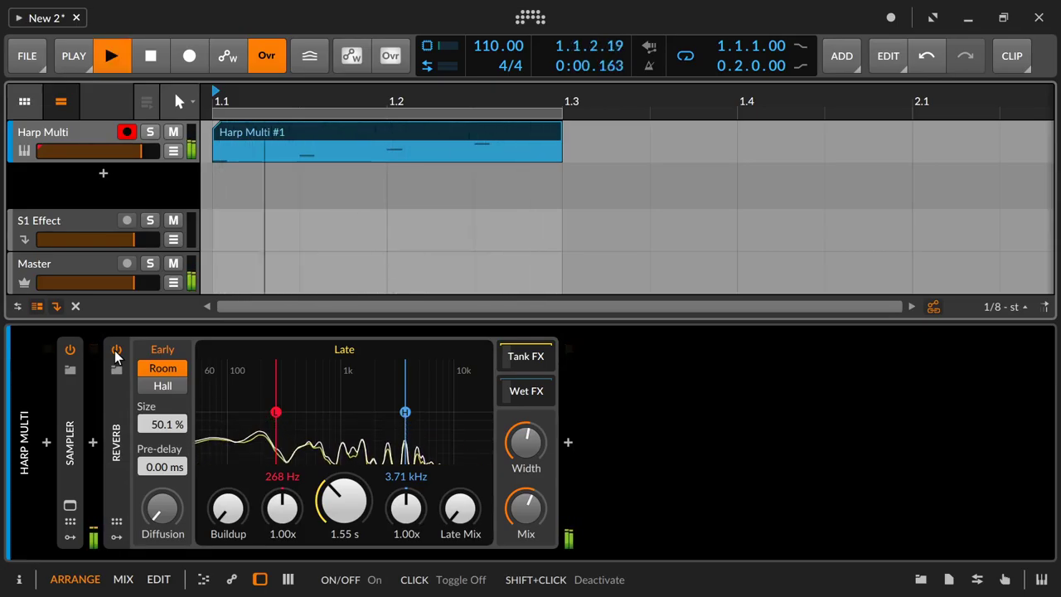
key("space")
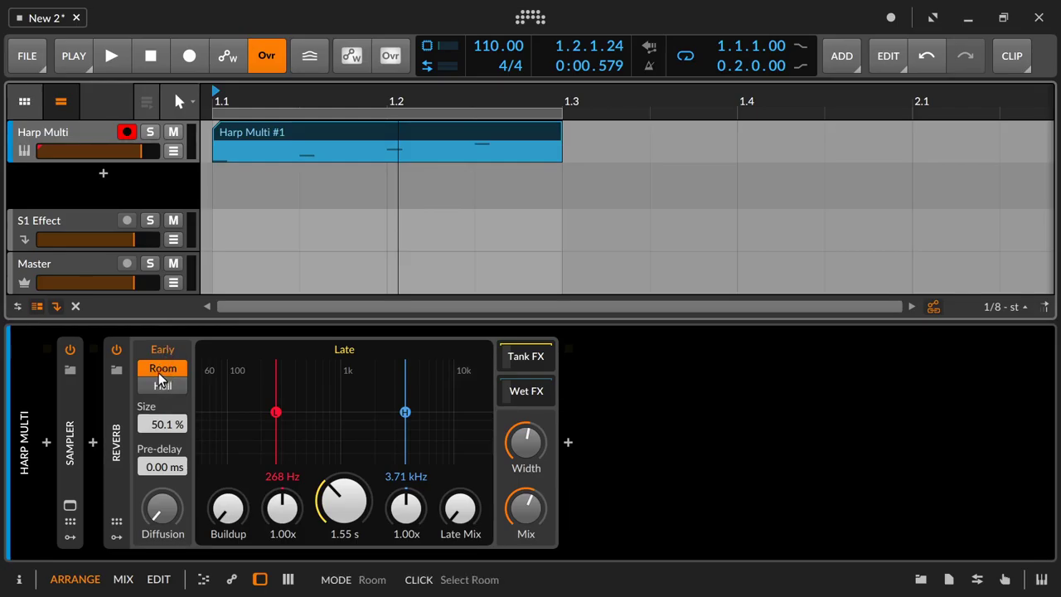
Play the clip while changing the reverb's early reflections from Room to Hall, and return the mode to Room.
key("space")
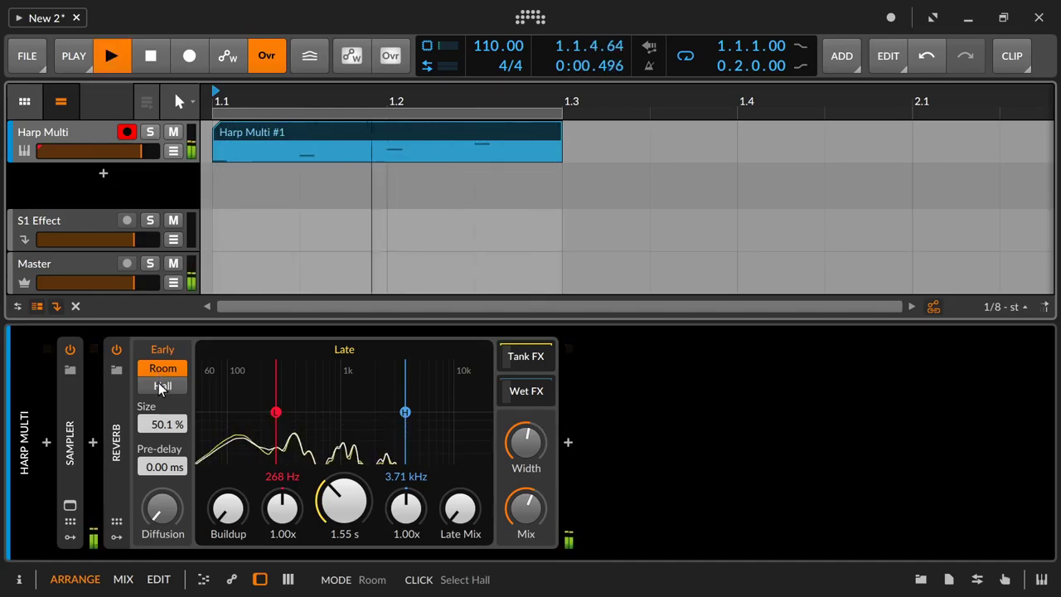
left_click(161, 387)
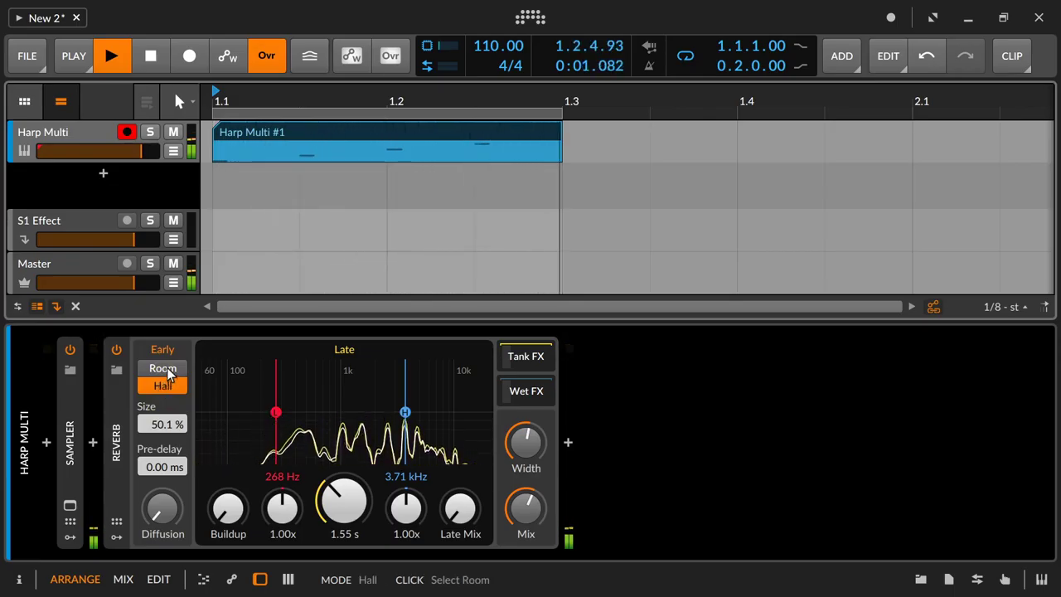
key("space")
left_click(168, 371)
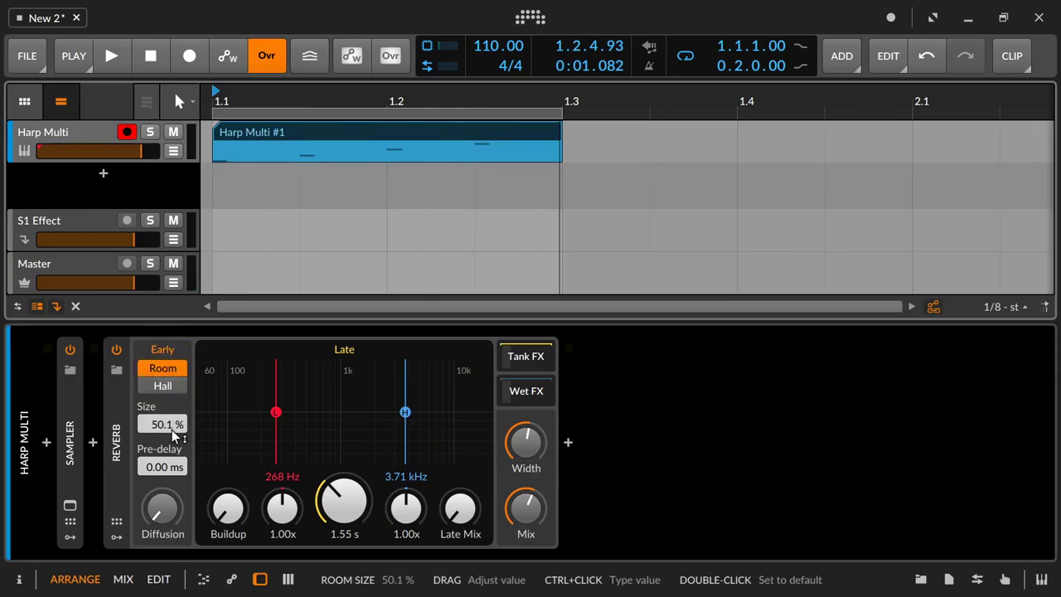
Compare the Room reflections in playback at 50.1 % and 200 % size, and restore the size to 50.1 %.
mouse_move(172, 430)
left_mouse_down()
mouse_move(172, 348)
mouse_move(172, 429)
left_mouse_up()
key("space")
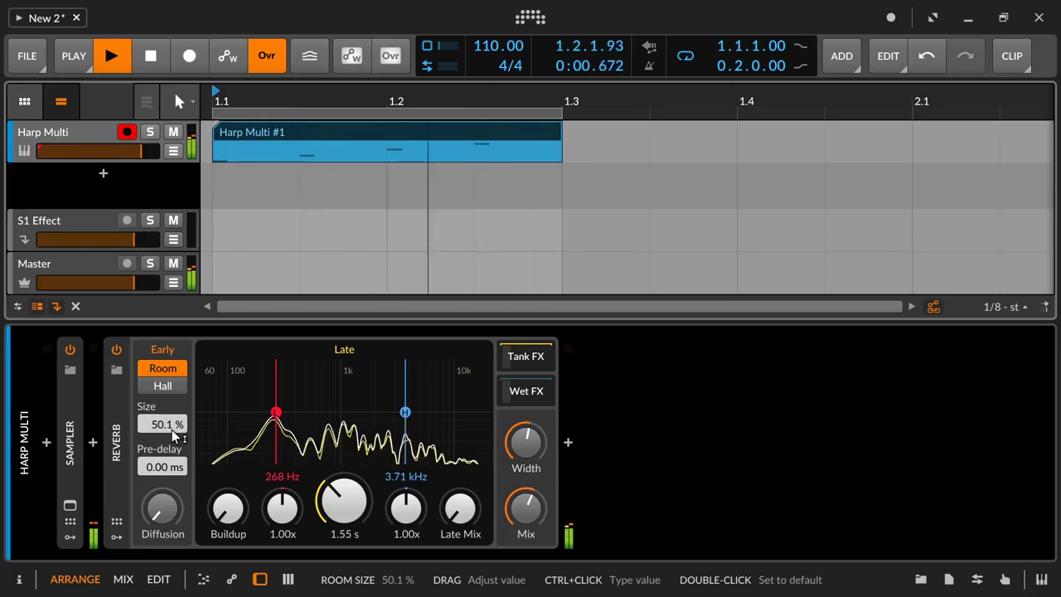
key("space")
left_click_drag(172, 430, 172, 351)
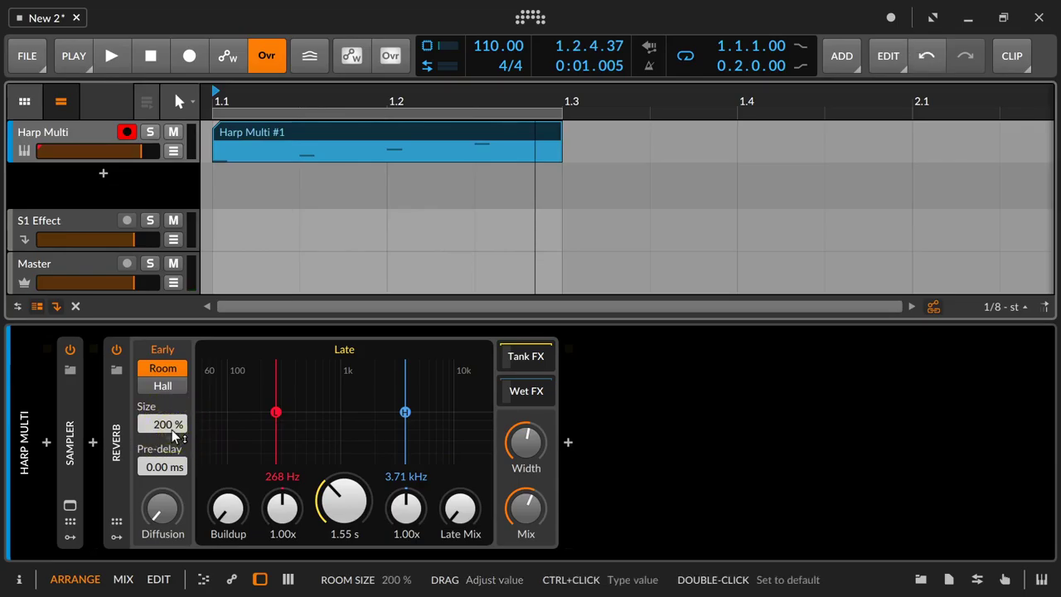
key("space")
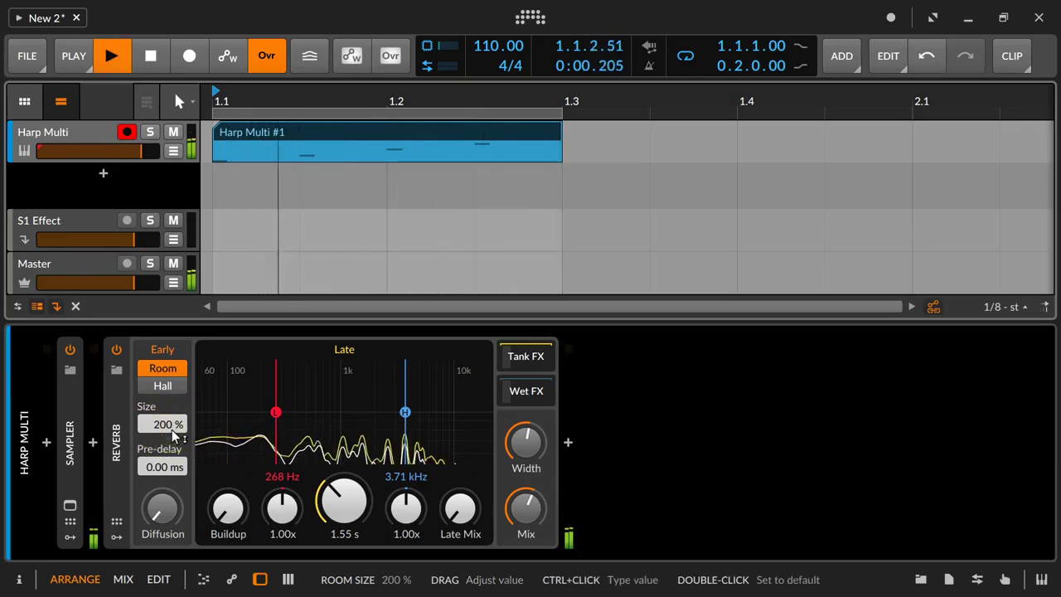
key("space")
left_click_drag(171, 429, 171, 506)
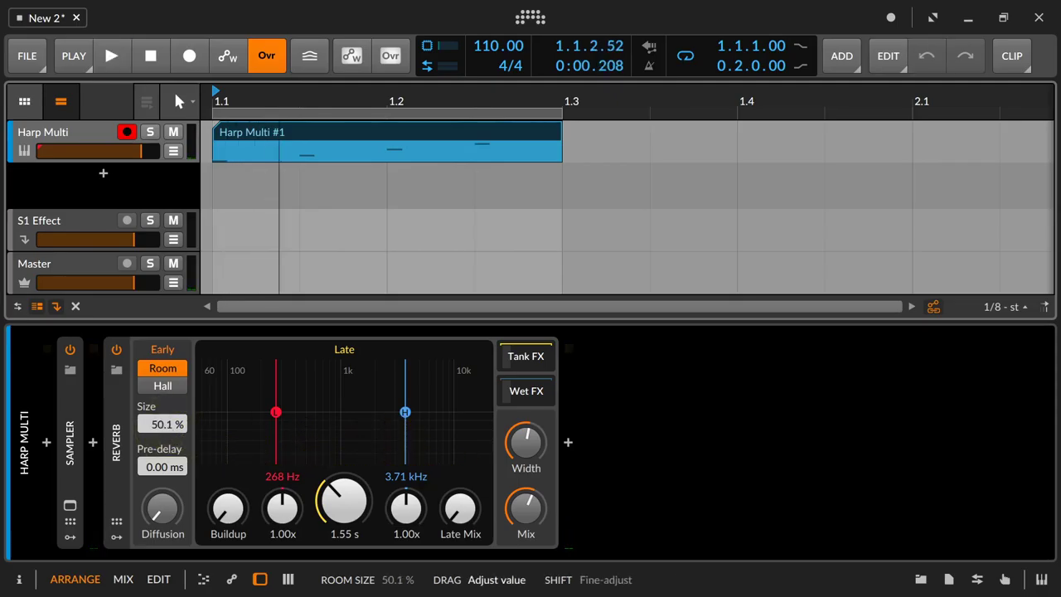
Compare the Hall reflections in playback at 50.1 % and 200 % size, and restore Room mode at 50.1 %.
left_click(164, 385)
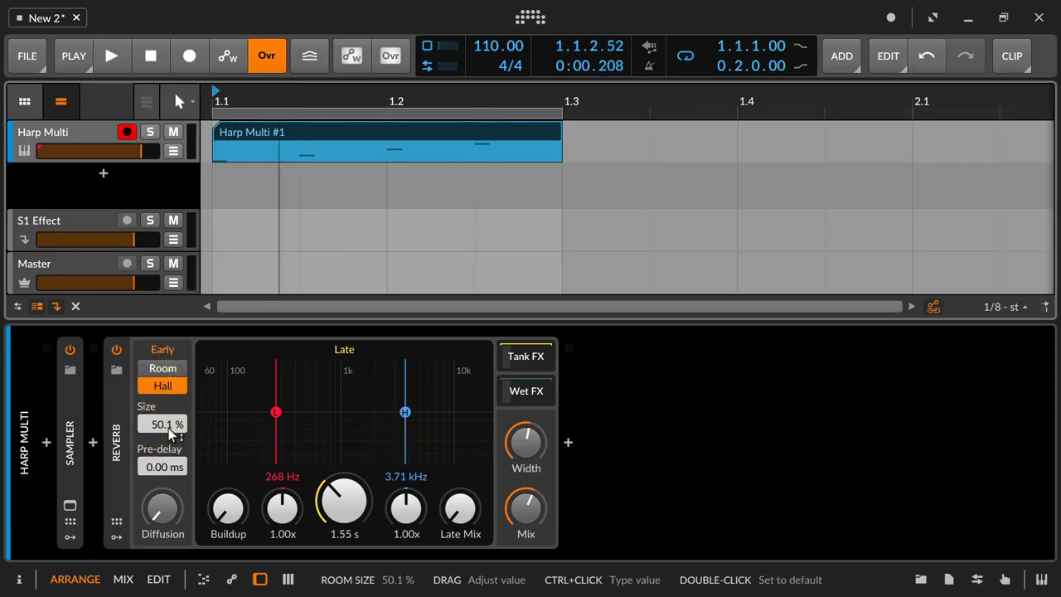
key("space")
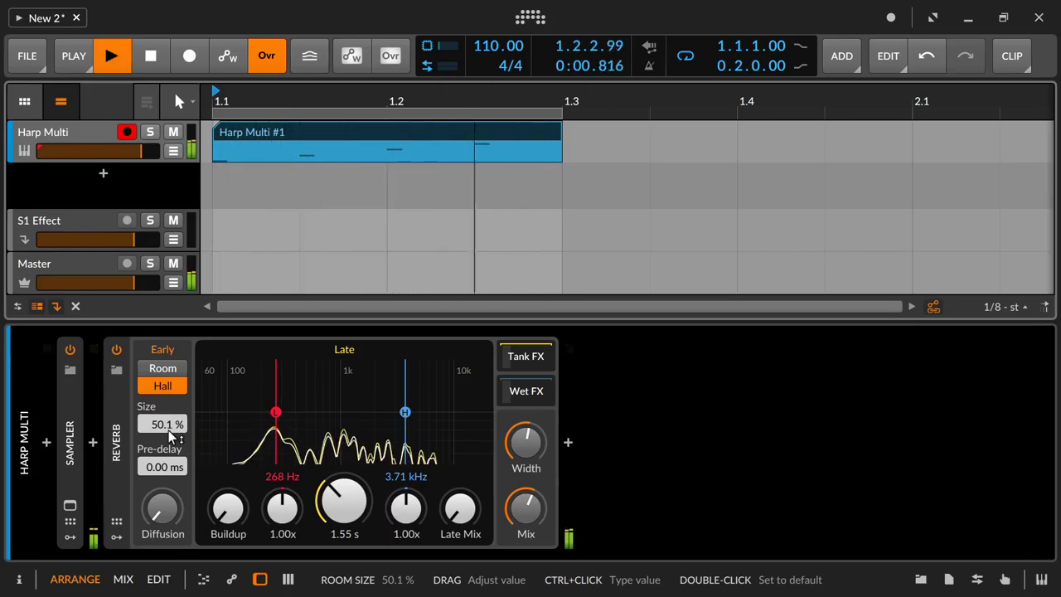
key("space")
left_click_drag(168, 430, 168, 357)
key("space")
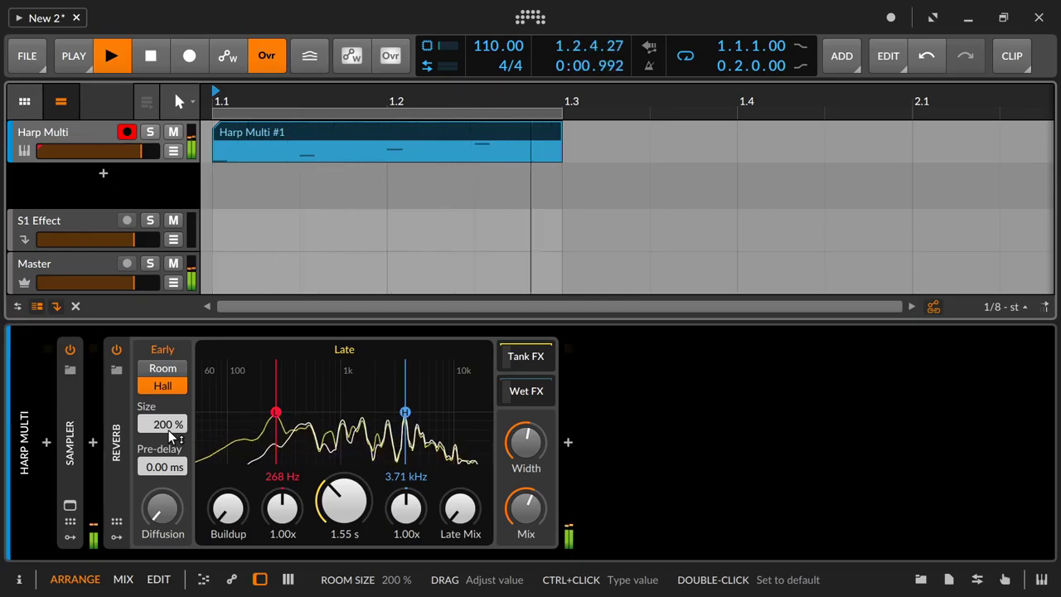
key("space")
left_click_drag(168, 431, 169, 477)
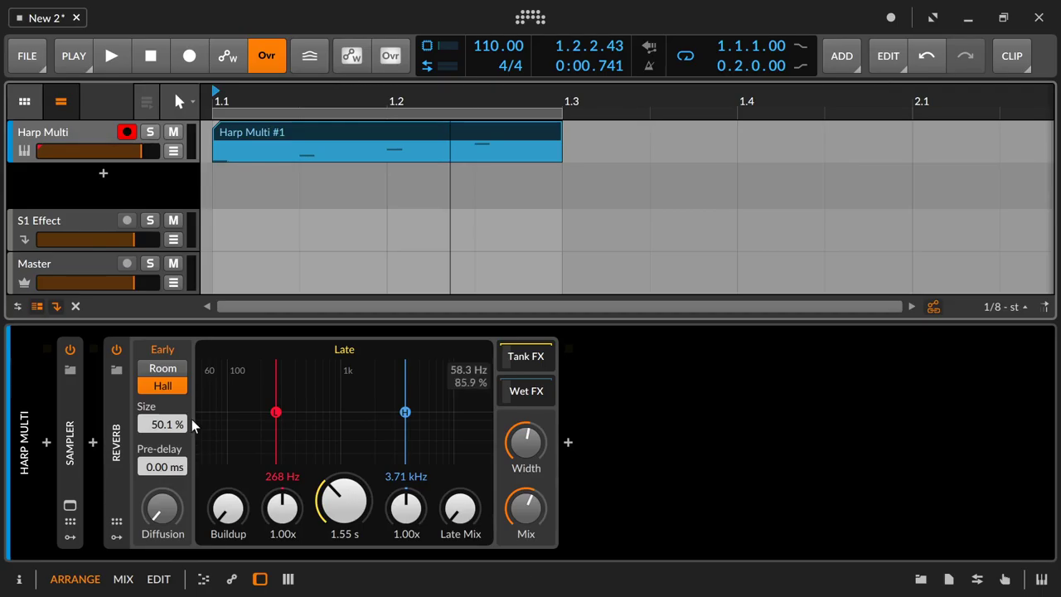
left_click(163, 368)
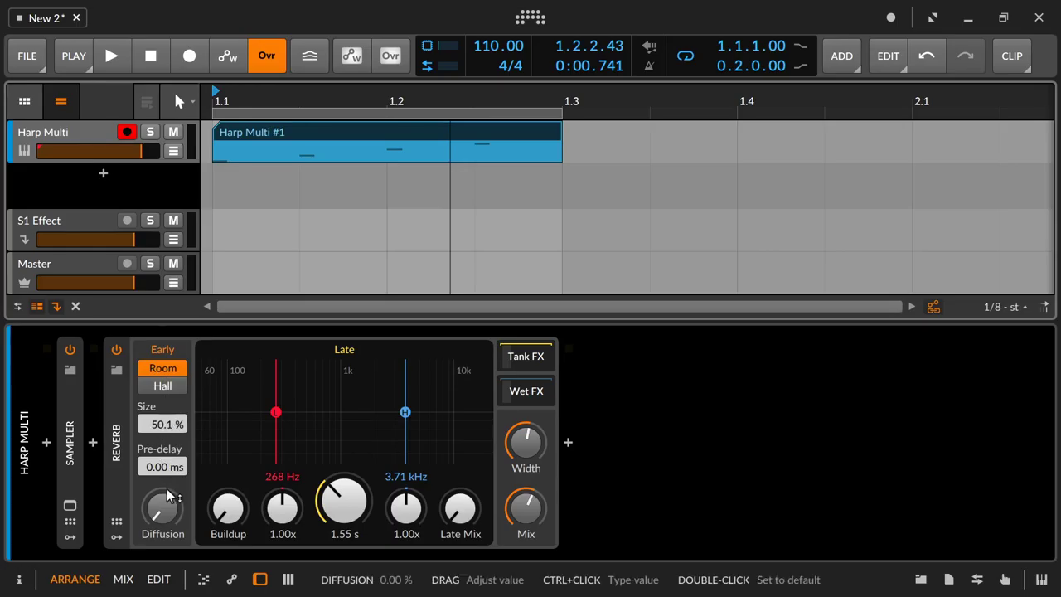
Play the clip with 0 ms and with 100 ms reverb pre-delay, and reset the pre-delay to 0 ms.
key("space")
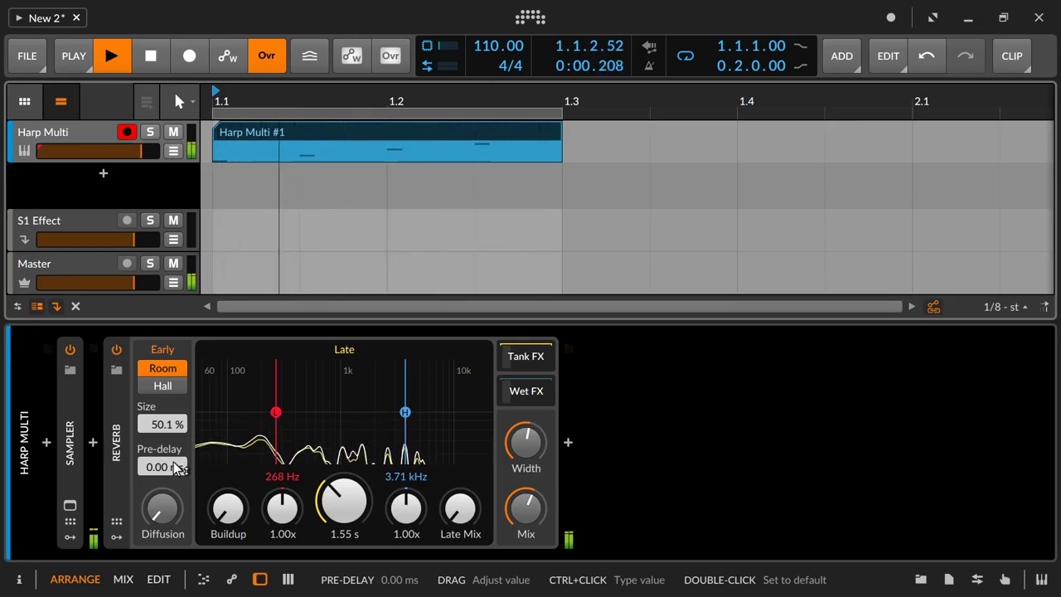
key("space")
mouse_move(175, 469)
left_mouse_down()
mouse_move(176, 398)
mouse_move(178, 467)
left_mouse_up()
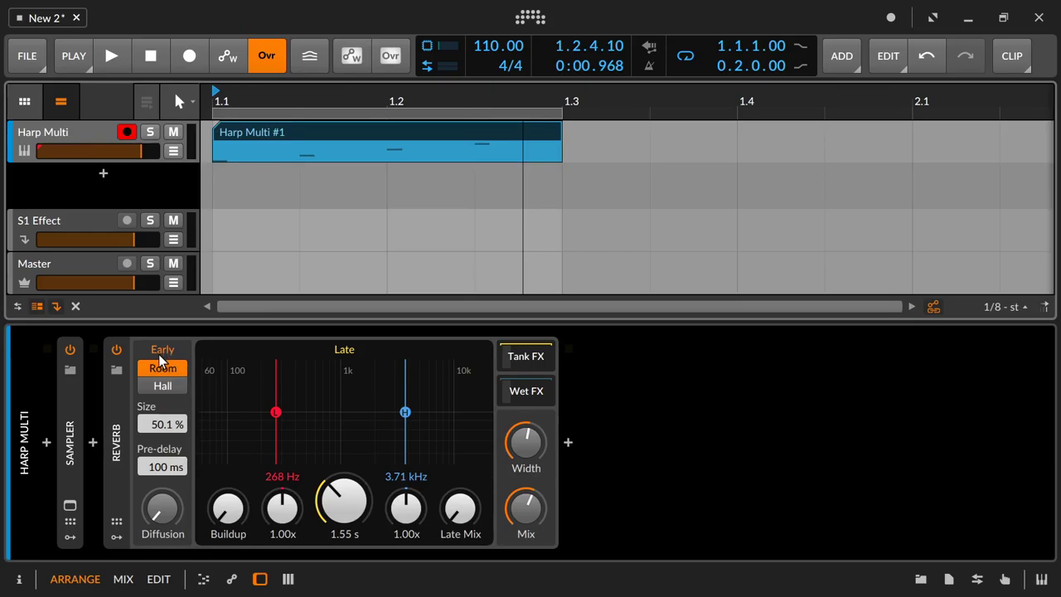
key("space")
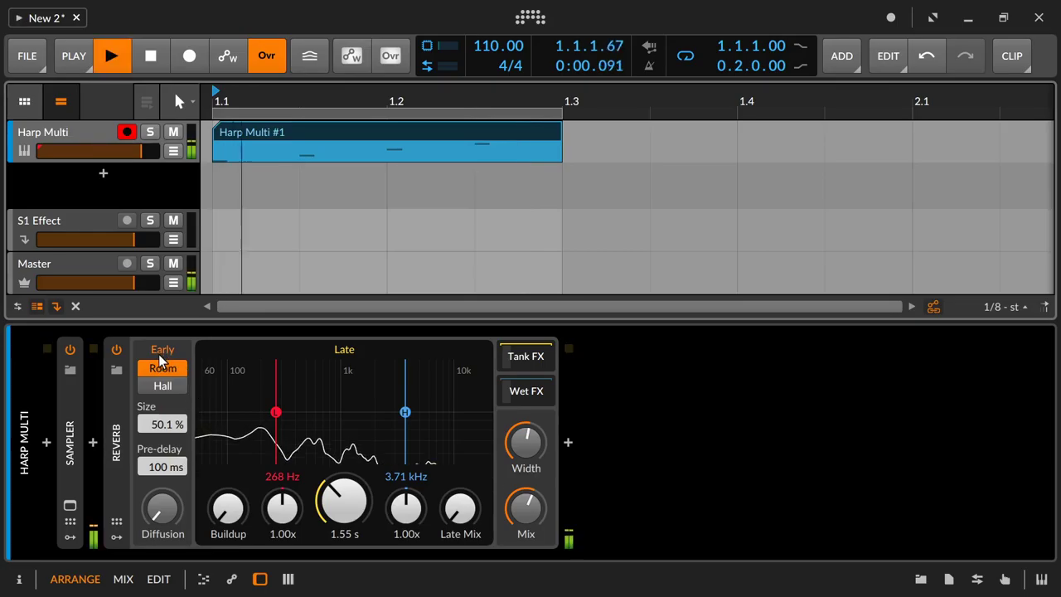
key("space")
double_click(166, 467)
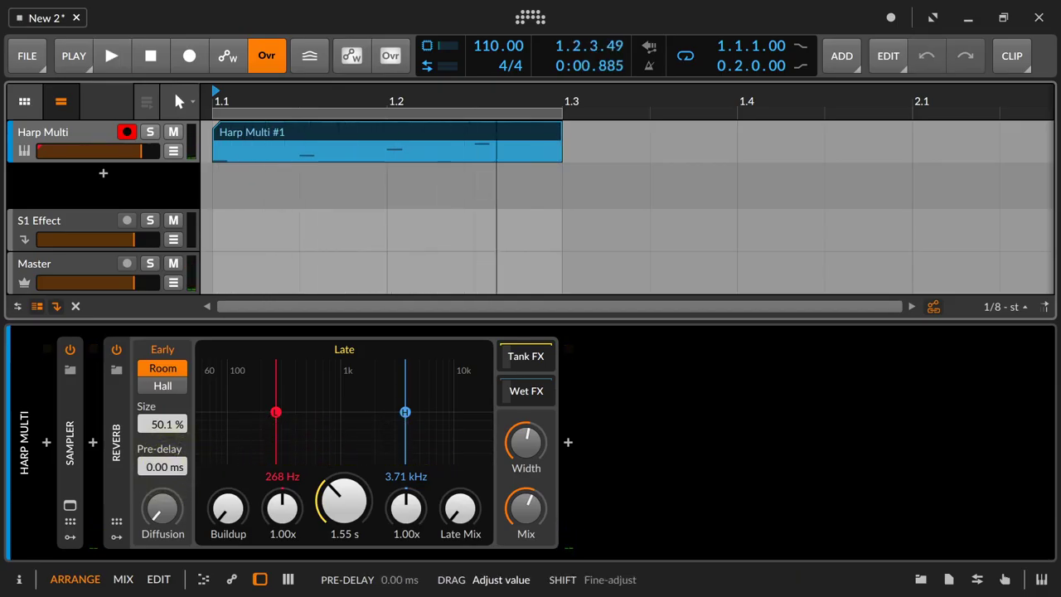
Alternate the reverb's pre-delay between 0 ms and 100 ms during playback in Room mode, ending at 100 ms.
key("space")
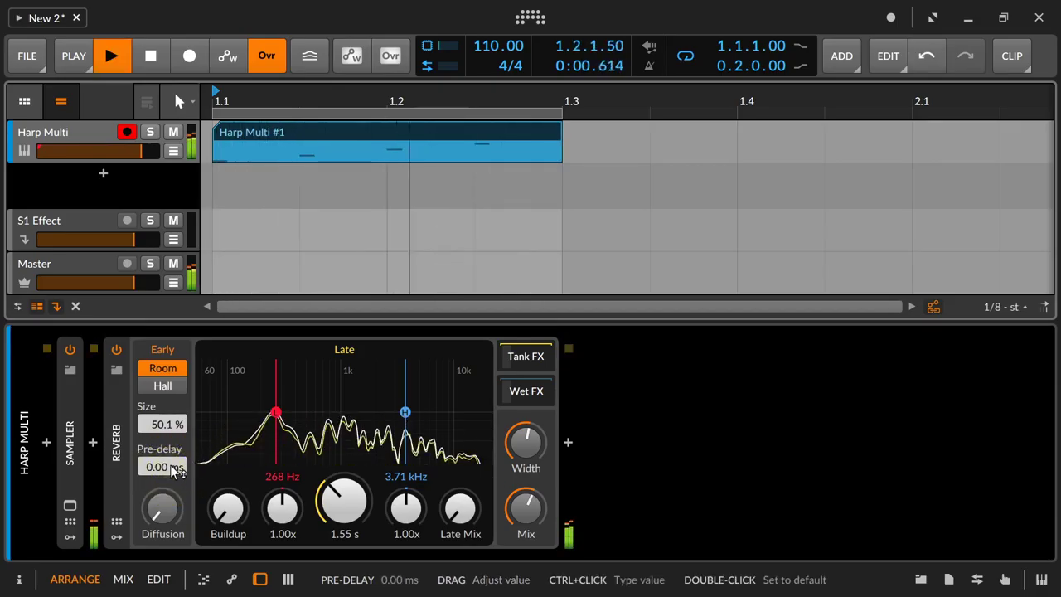
left_click_drag(172, 470, 173, 469)
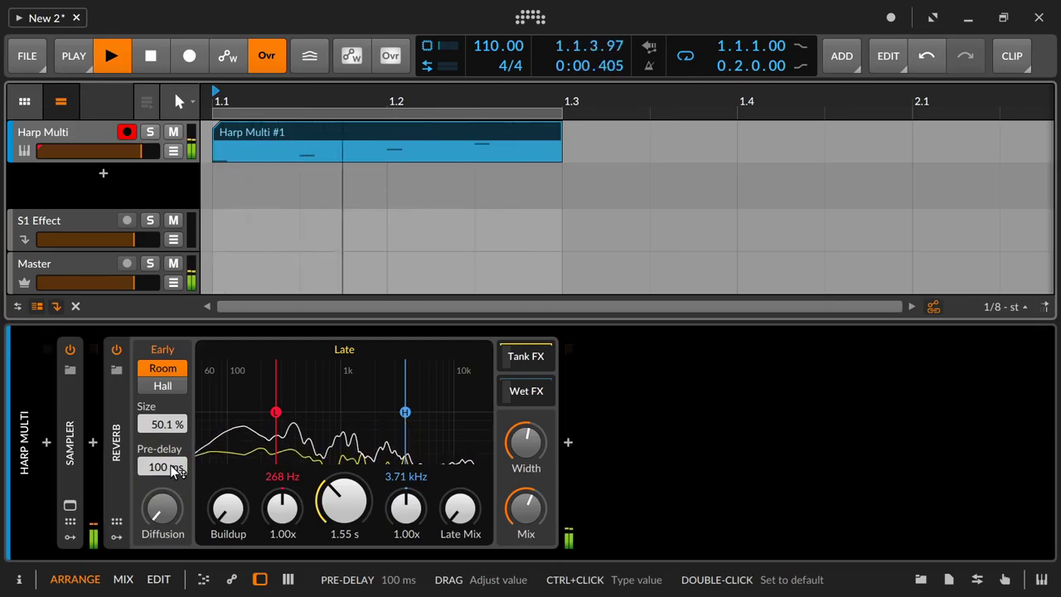
double_click(172, 470)
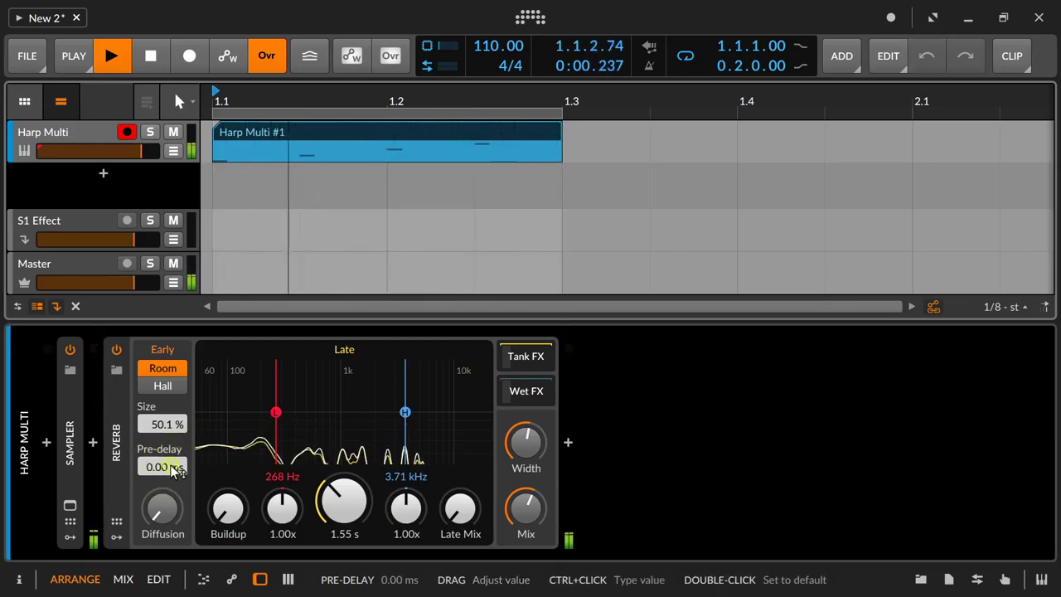
left_click_drag(172, 468, 172, 469)
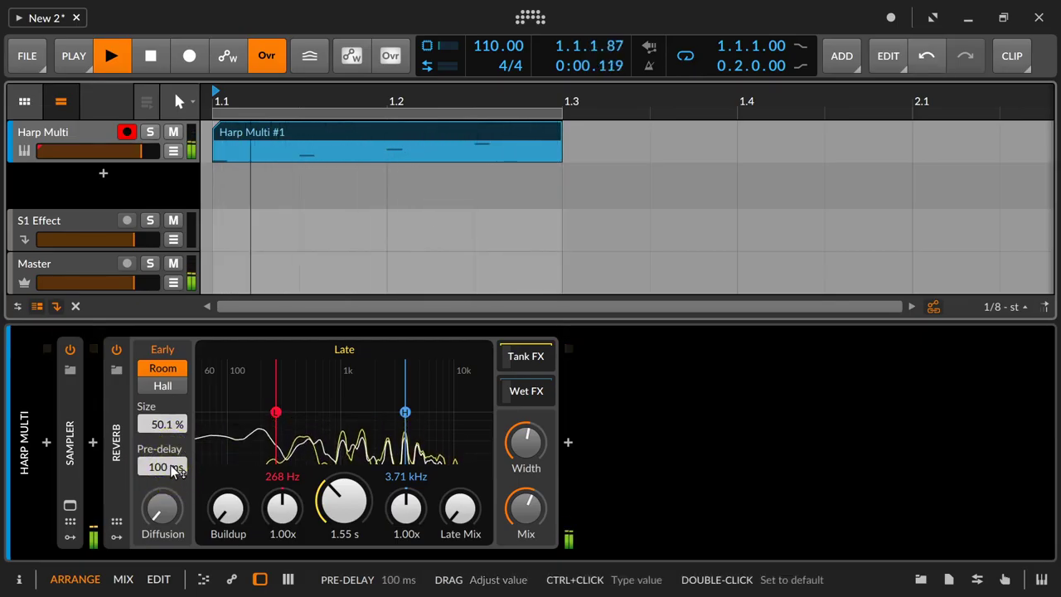
Switch to Hall during playback, reset the pre-delay to 0 ms, and raise it to 100 ms with the size at 200 %.
left_click(161, 387)
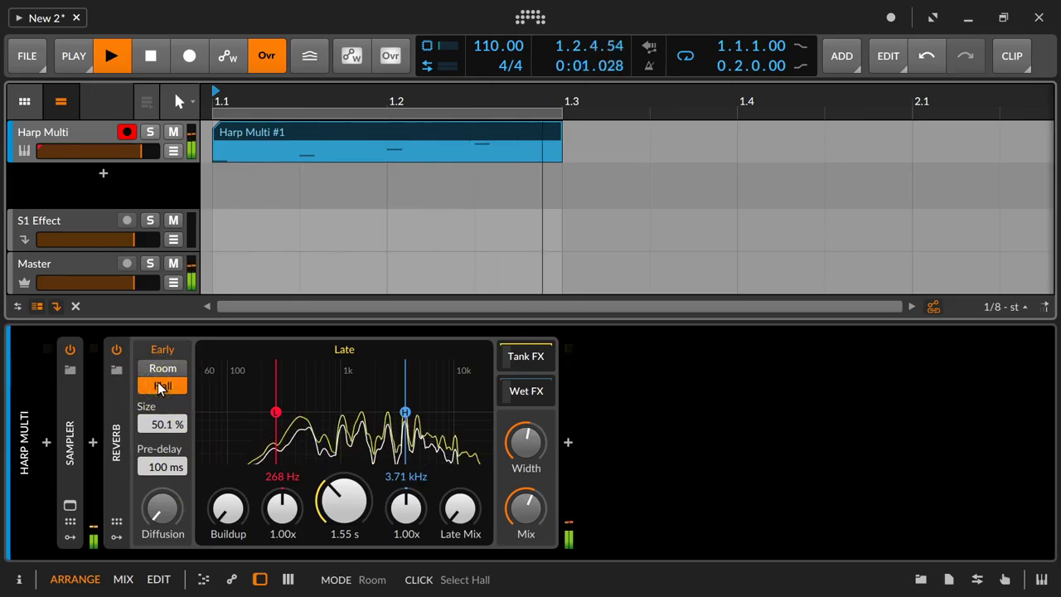
double_click(175, 470)
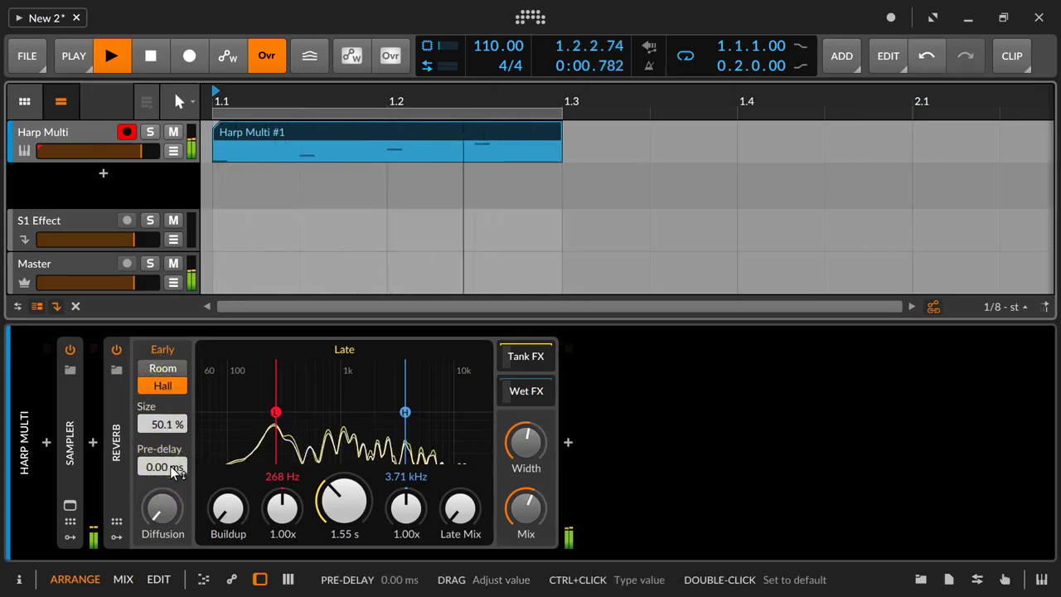
left_click_drag(177, 471, 169, 422)
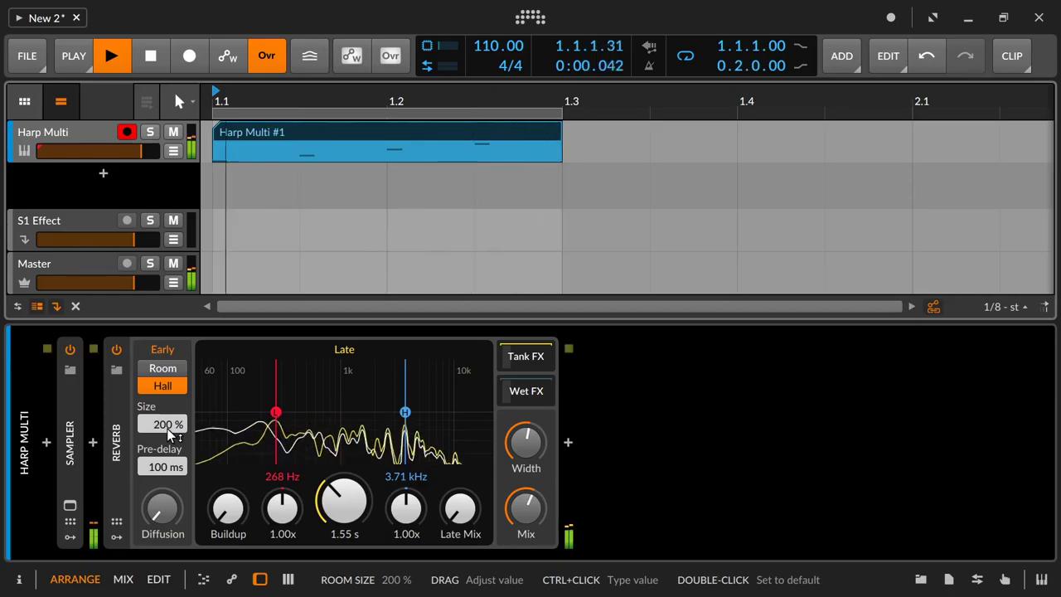
key("space")
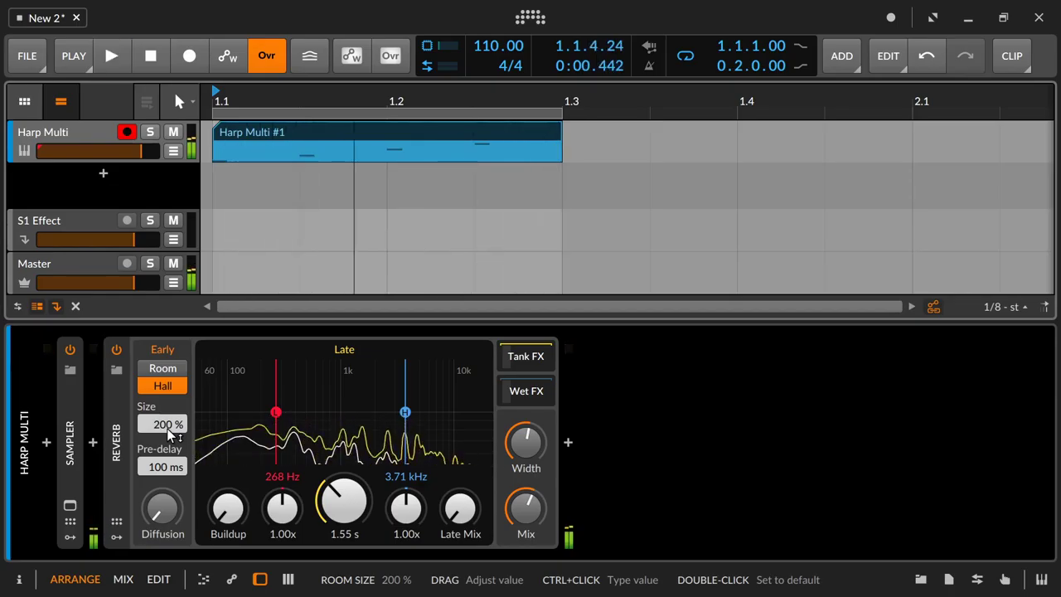
Restore the early reflections to Room mode with 50.1 % size and 0 ms pre-delay.
left_click(170, 373)
double_click(172, 425)
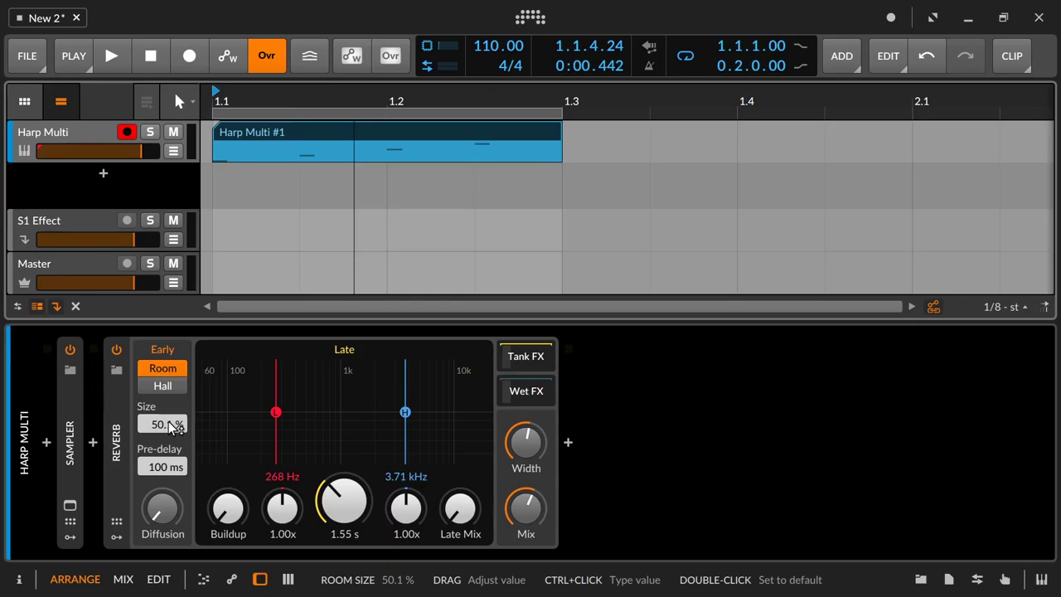
double_click(164, 476)
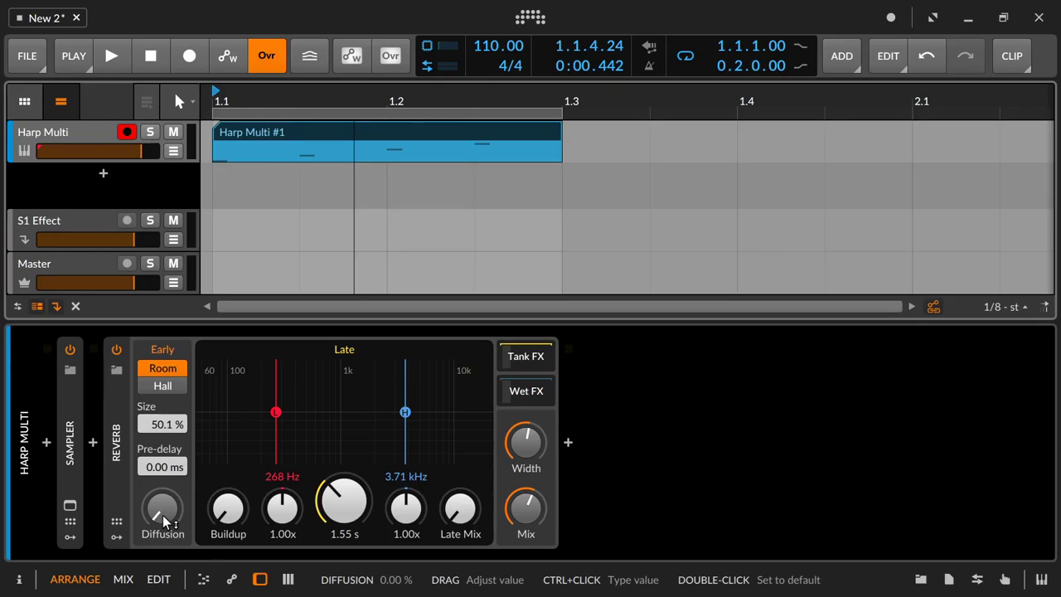
Play the clip with no pre-delay, set the reverb's pre-delay to 100 ms, and play it again.
key("space")
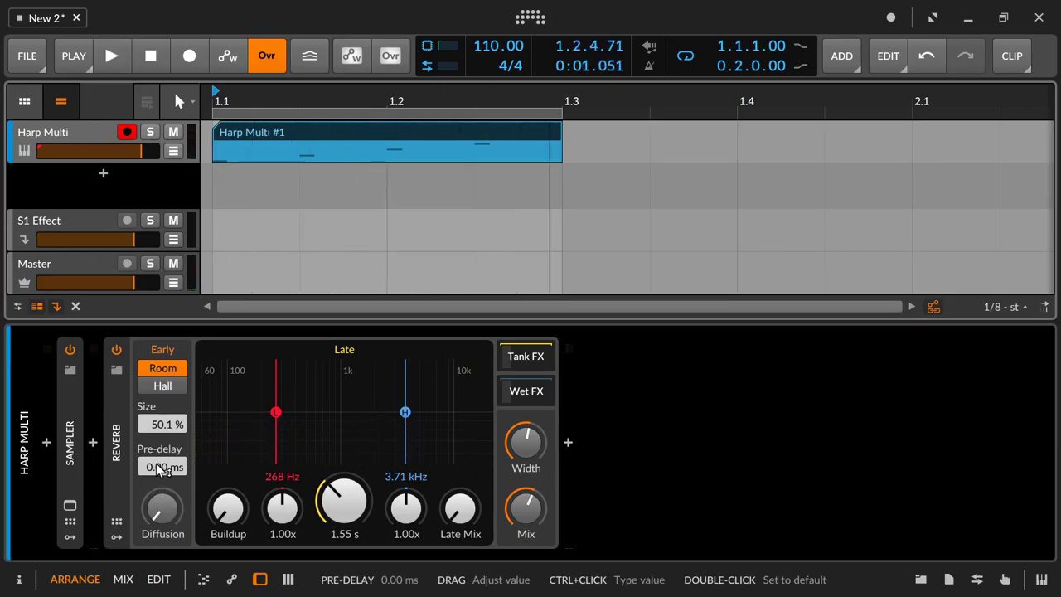
left_click_drag(163, 469, 162, 427)
key("space")
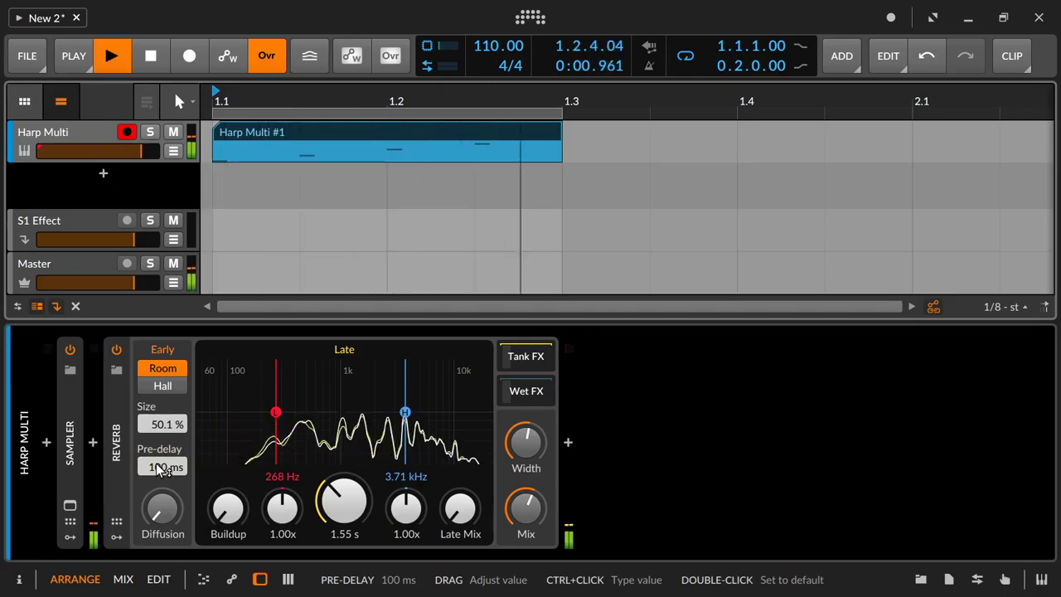
key("space")
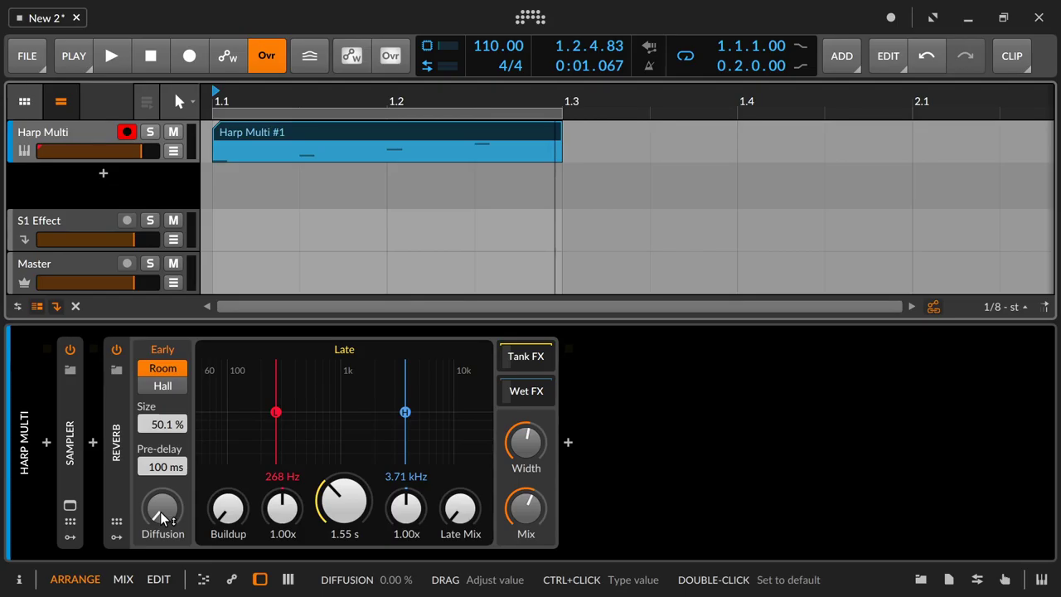
Play the clip with 0 % diffusion, compare it with the reverb's diffusion at 97.4 %, and return the diffusion to 0 %.
key("space")
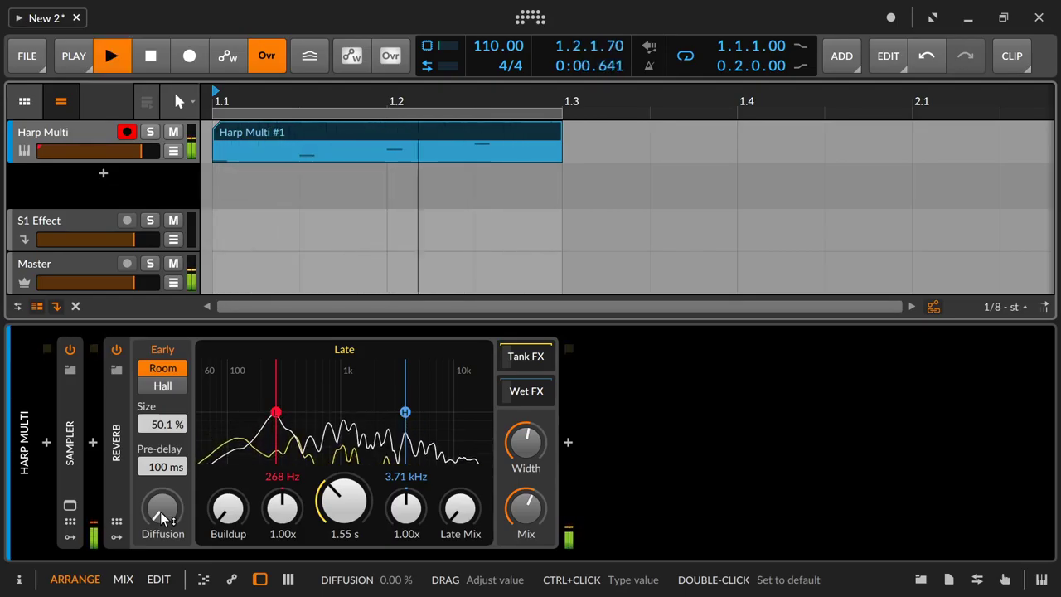
key("space")
left_click_drag(160, 511, 165, 517)
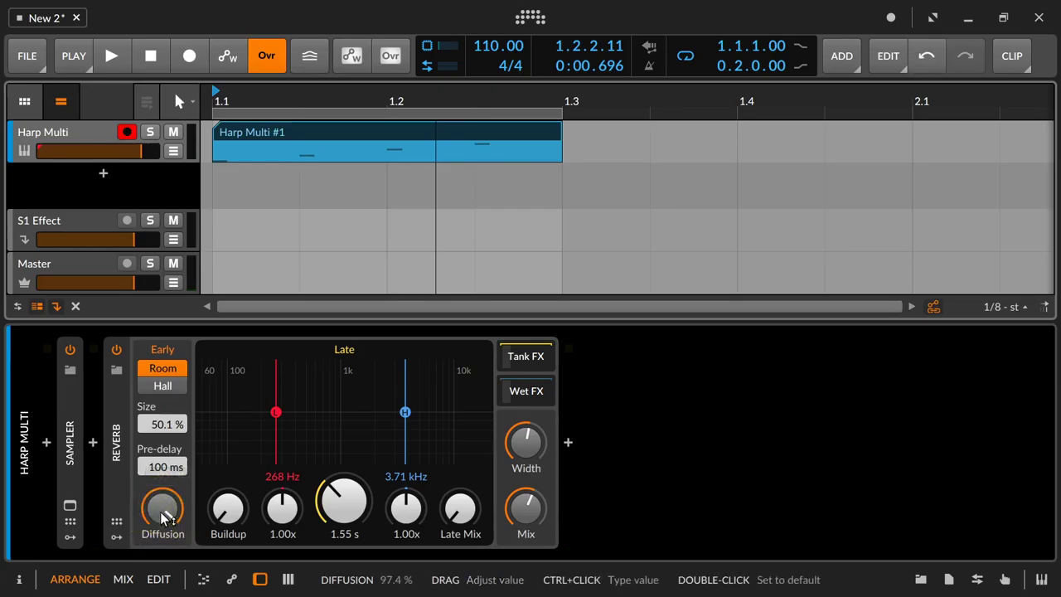
key("space")
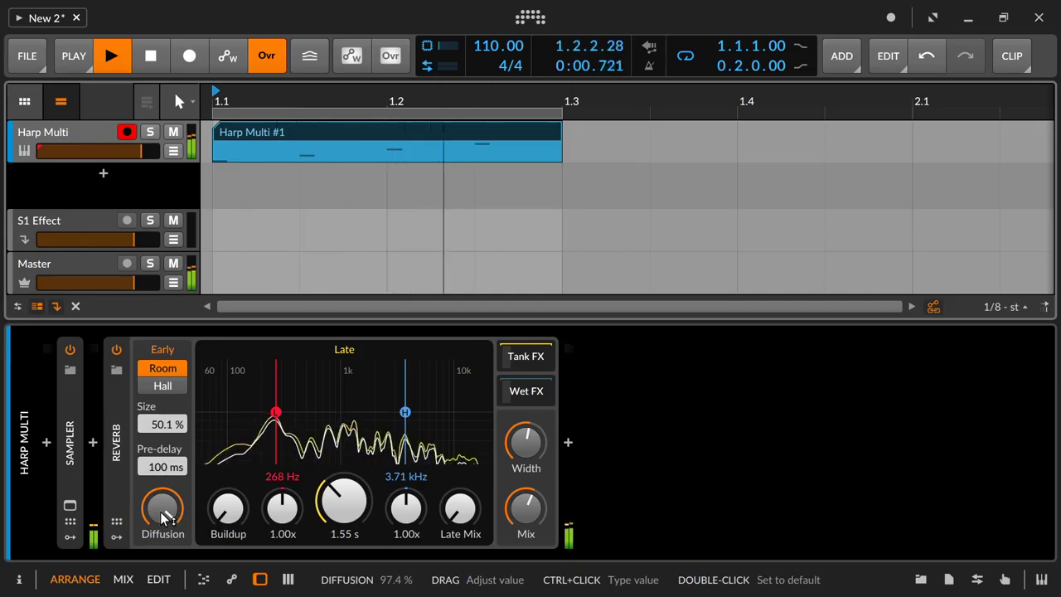
left_click_drag(163, 516, 163, 592)
key("space")
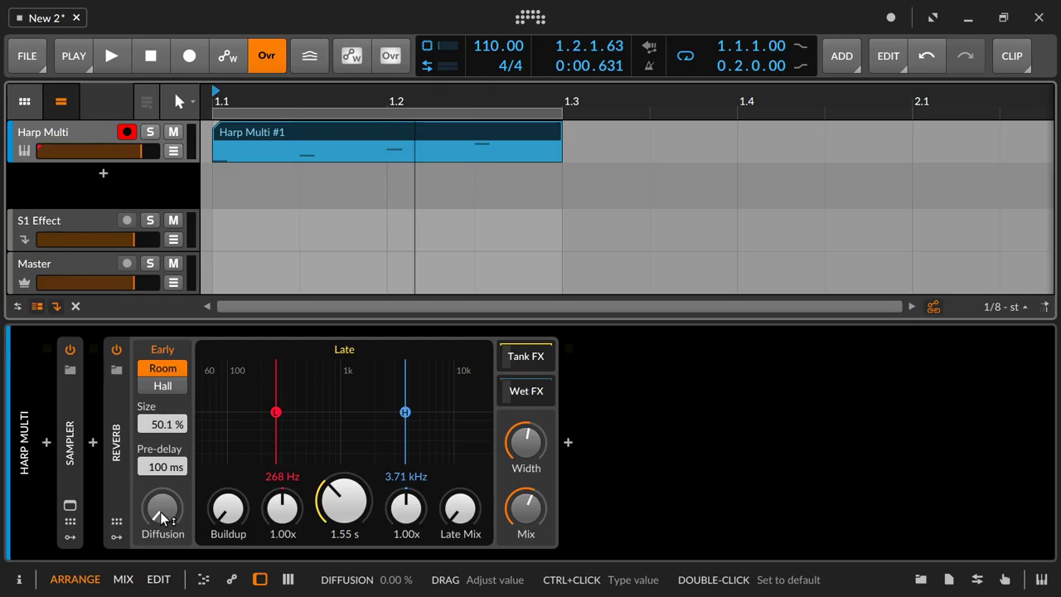
Play the clip in Room mode, raise the diffusion to 100 % during playback, and stop.
key("space")
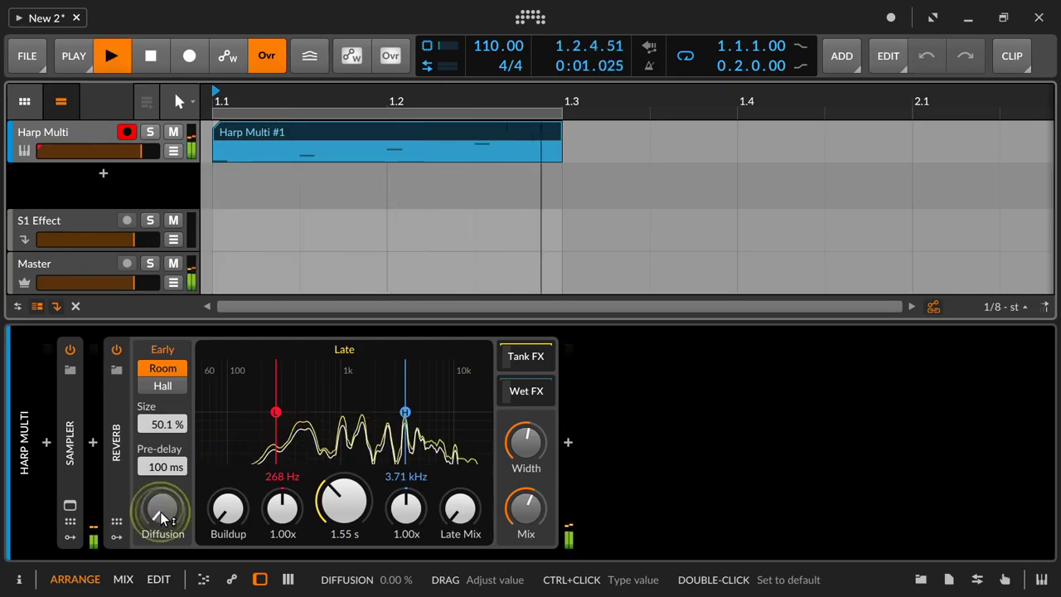
mouse_move(160, 512)
left_mouse_down()
mouse_move(160, 427)
mouse_move(165, 517)
left_mouse_up()
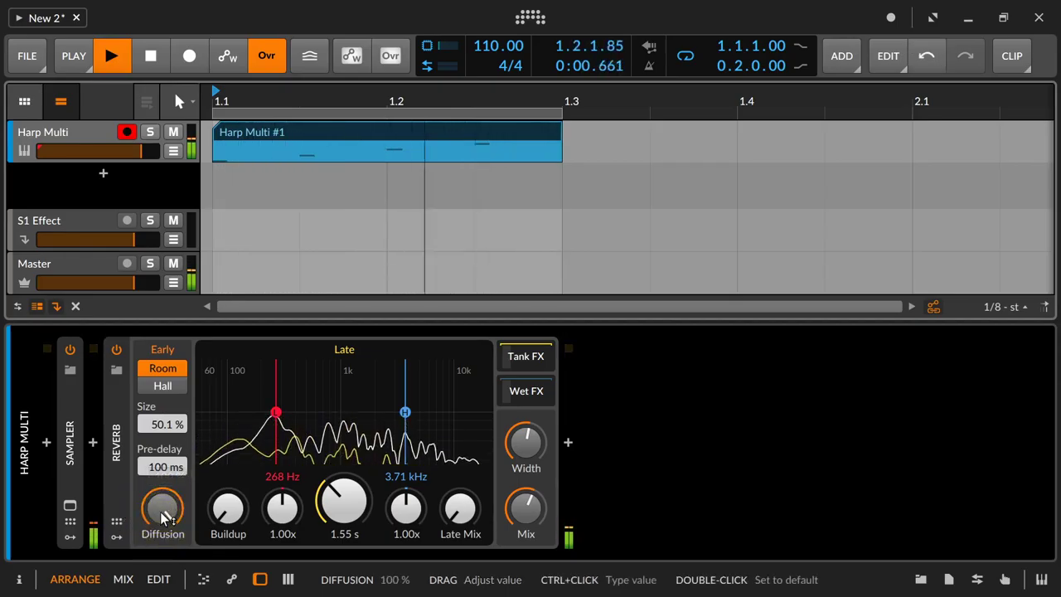
key("space")
Switch the early reflections to Hall with 200 % size, 0 % diffusion and 0 ms pre-delay, and play the clip.
left_click(163, 386)
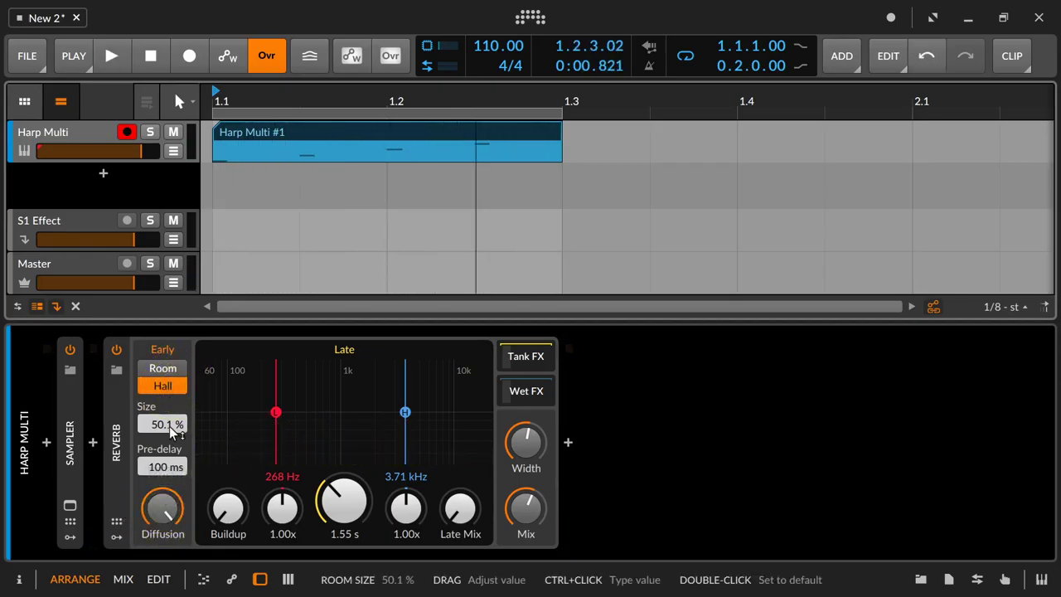
mouse_move(170, 432)
left_mouse_down()
mouse_move(170, 398)
mouse_move(169, 427)
left_mouse_up()
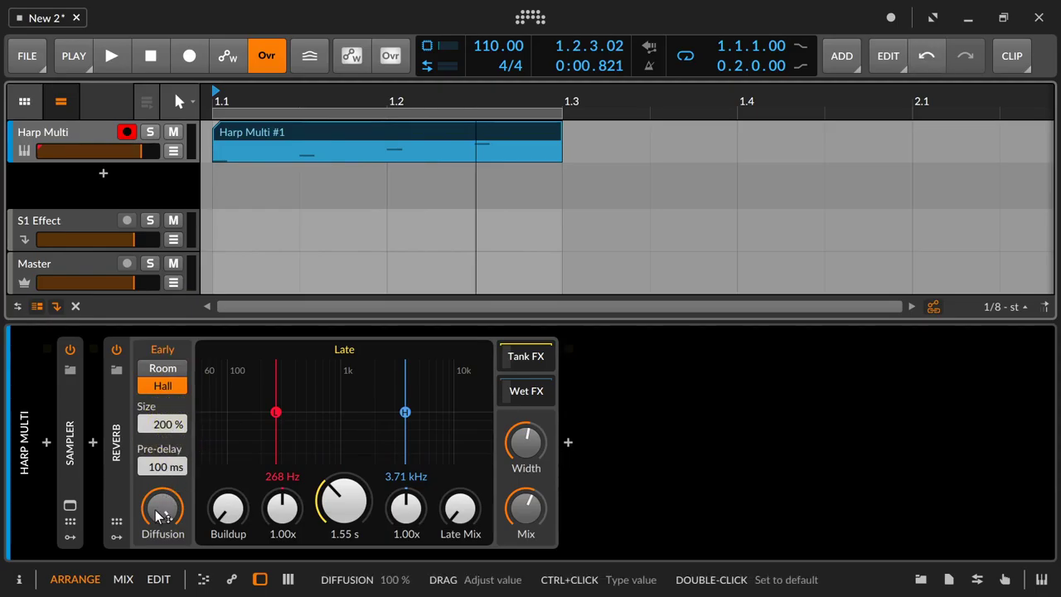
left_click_drag(158, 504, 159, 530)
left_click_drag(165, 467, 165, 514)
key("space")
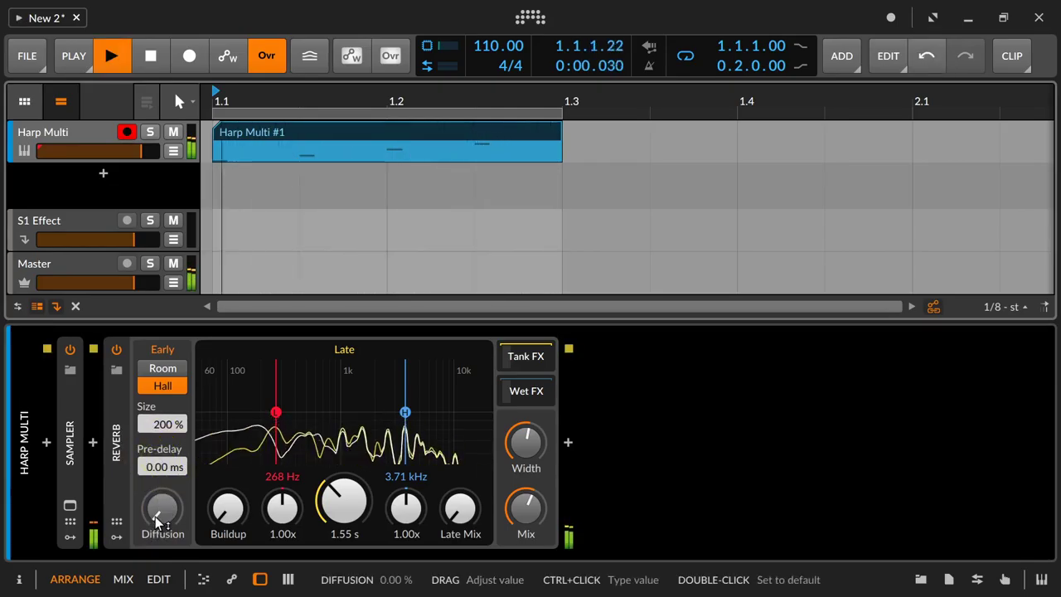
Raise the Hall diffusion to 100 % and the pre-delay to 58.3 ms and on to 100 ms during playback.
left_click_drag(155, 516, 155, 430)
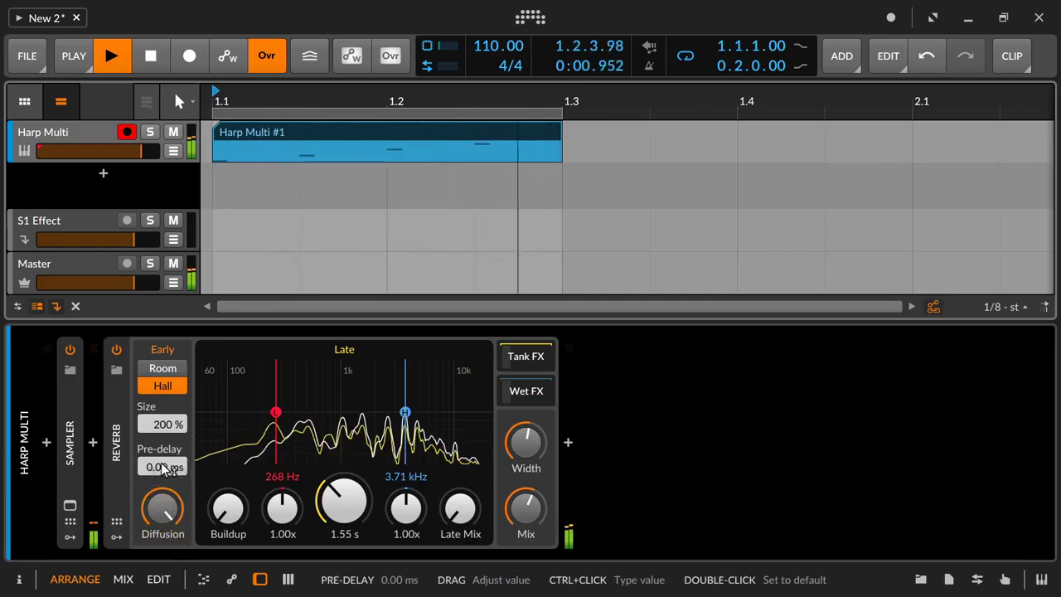
left_click_drag(163, 467, 163, 401)
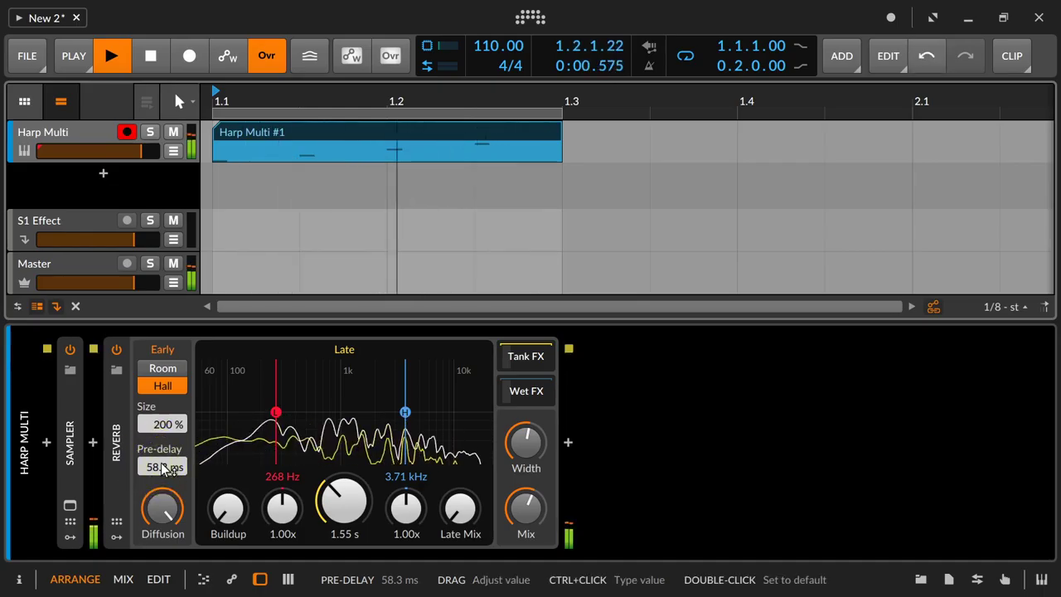
double_click(166, 468)
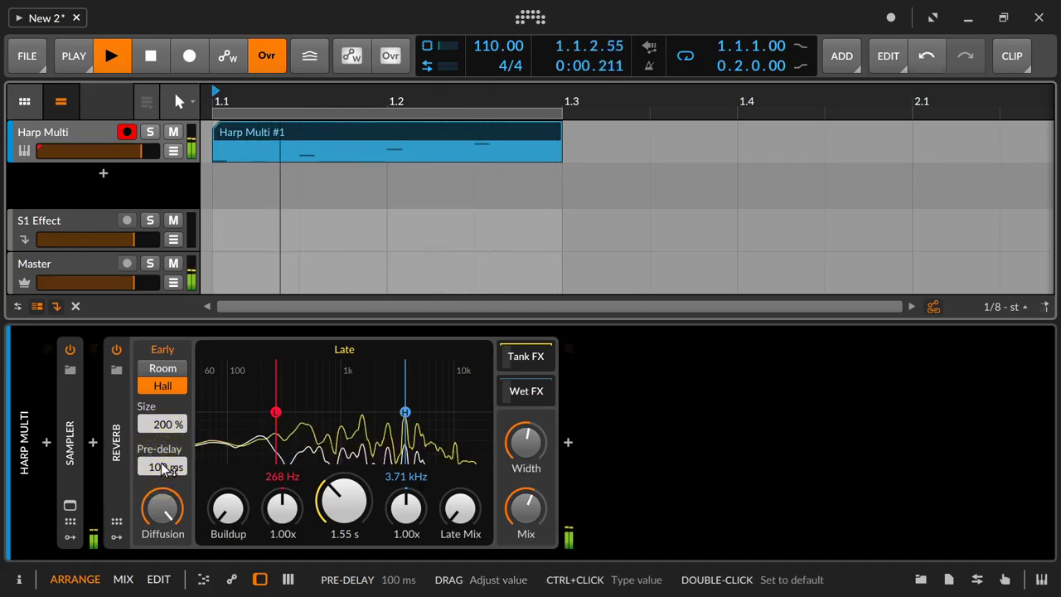
Stop and restart playback repeatedly to listen to the Hall reflections at 100 % diffusion and 100 ms pre-delay.
key("space")
key("space")
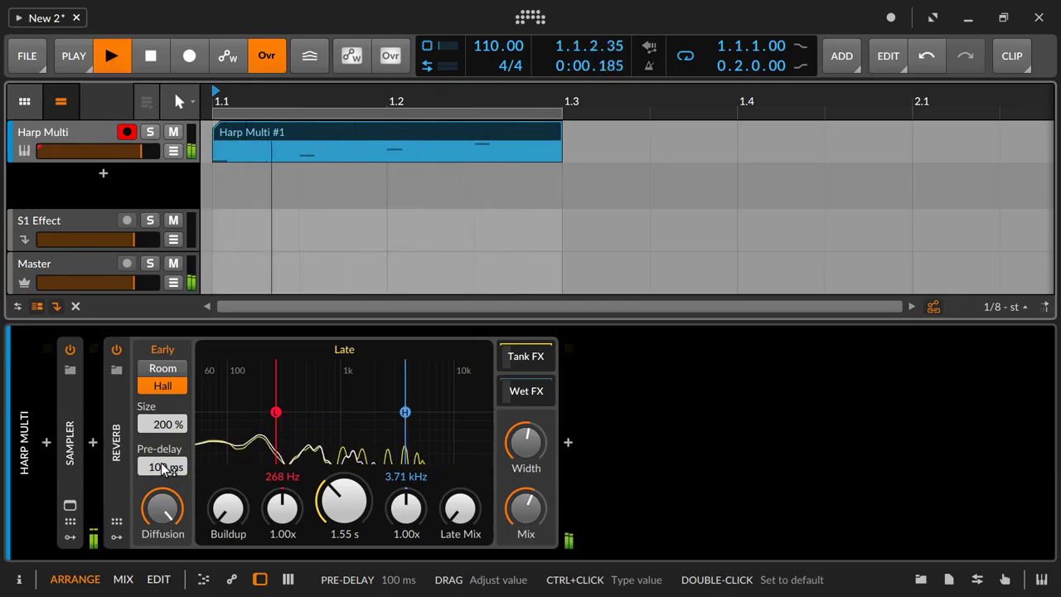
key("space")
key("space")
key("space")
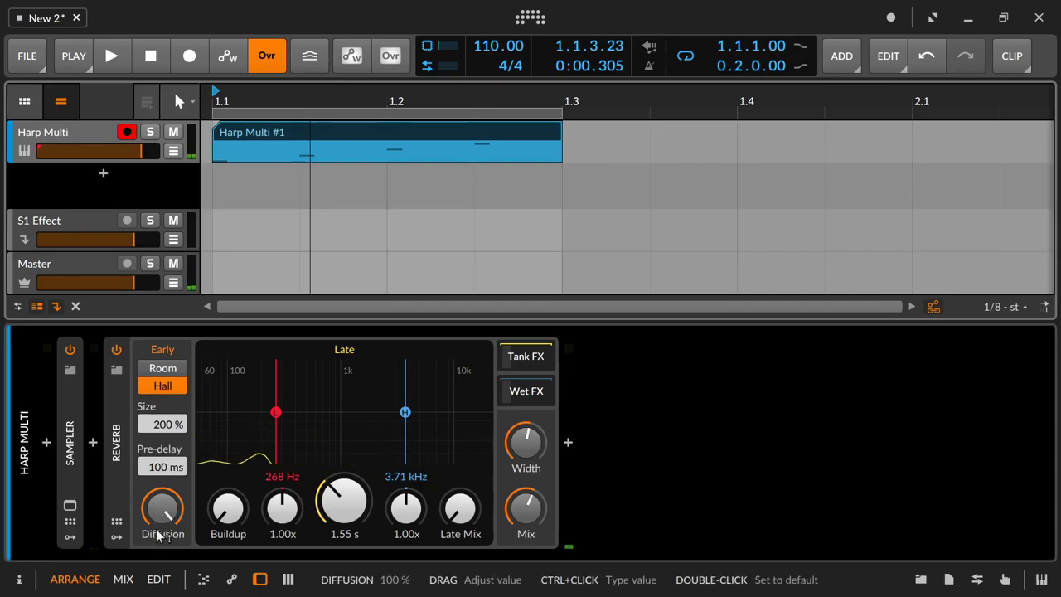
With playback stopped, toggle the diffusion between 0 % and 100 % and the pre-delay between 0 ms and 100 ms, ending at 100 % and 100 ms.
left_click_drag(158, 515, 158, 514)
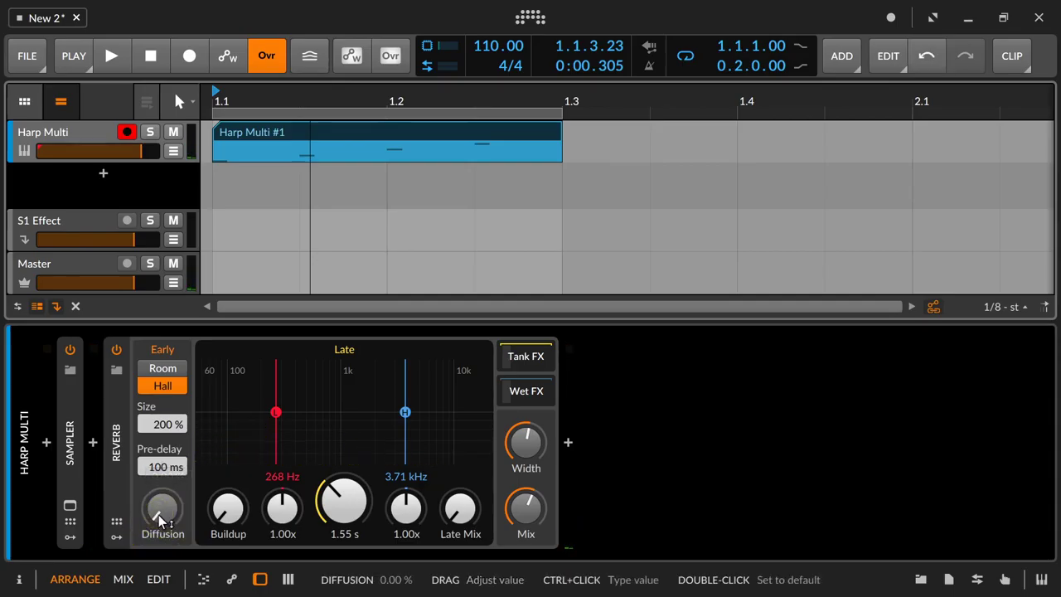
left_click(158, 515)
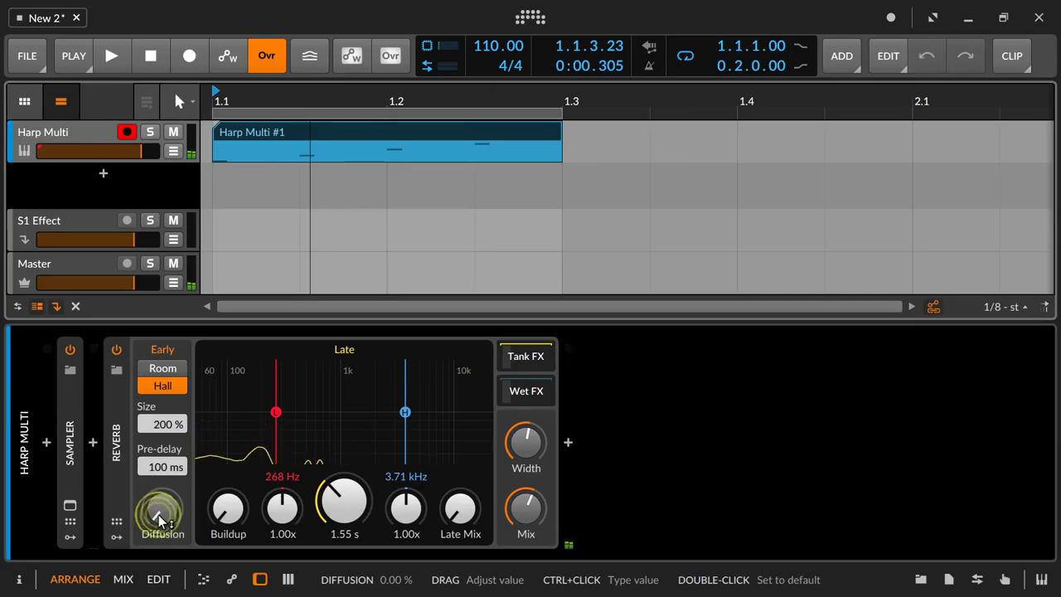
double_click(159, 515)
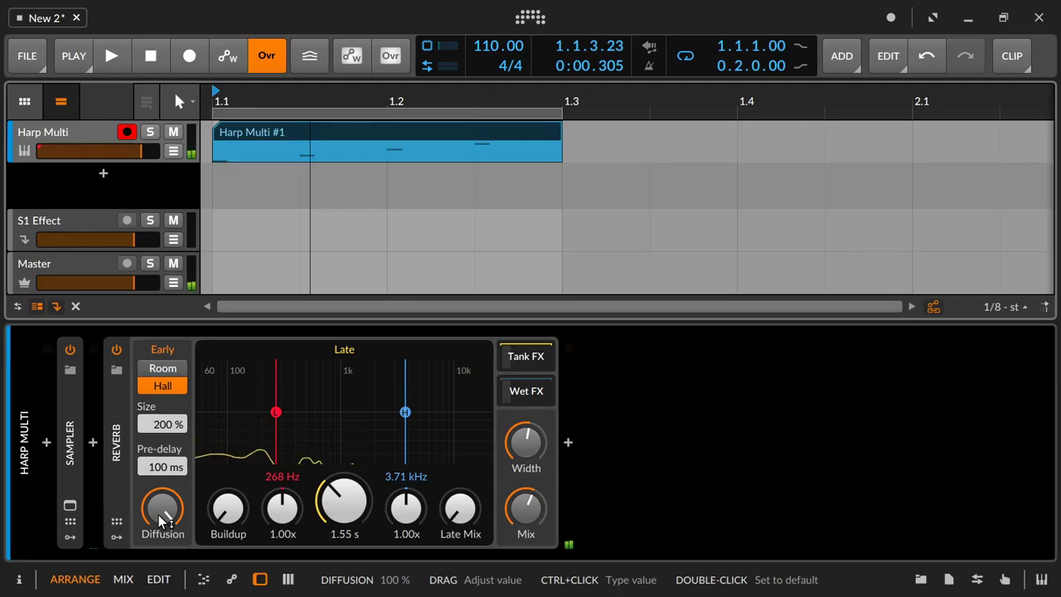
left_click_drag(159, 469, 158, 477)
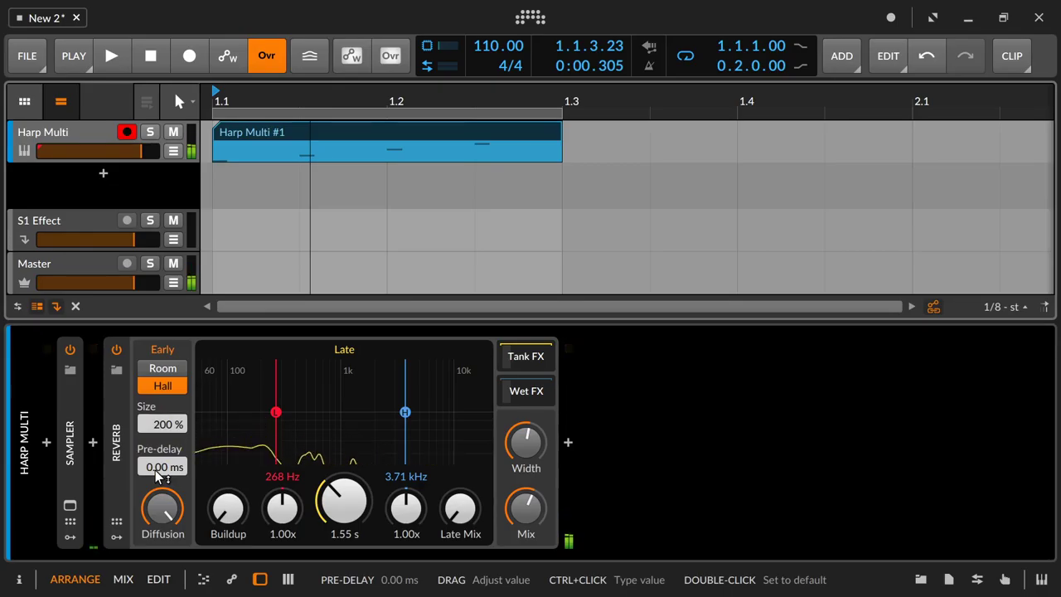
double_click(157, 477)
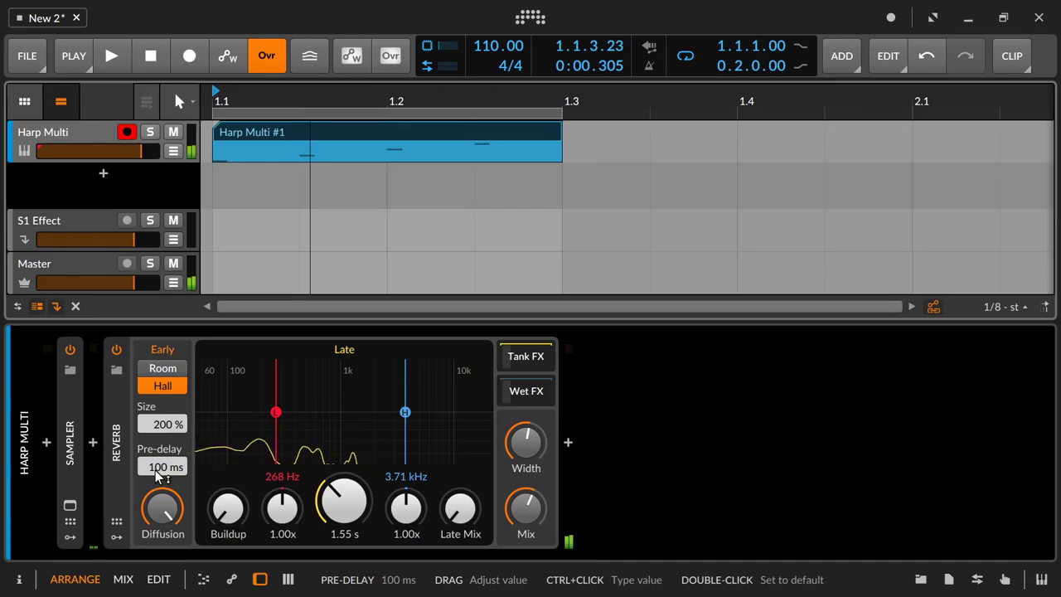
Set the Hall size to 50.1 % and pre-delay to 0 ms, and switch the diffusion to 0 % and back to 100 %.
left_click_drag(177, 424, 166, 464)
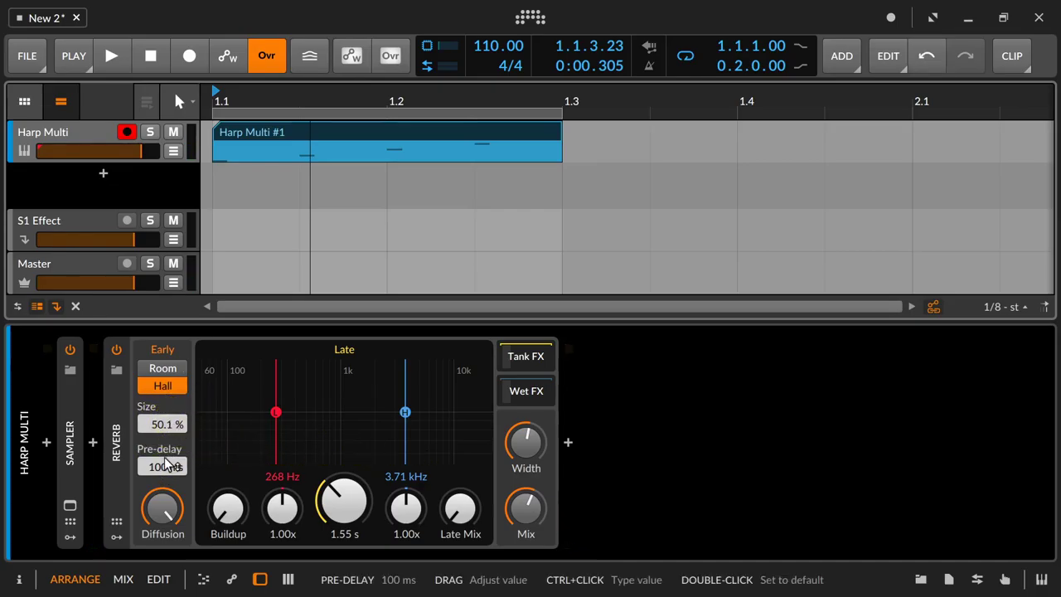
double_click(166, 466)
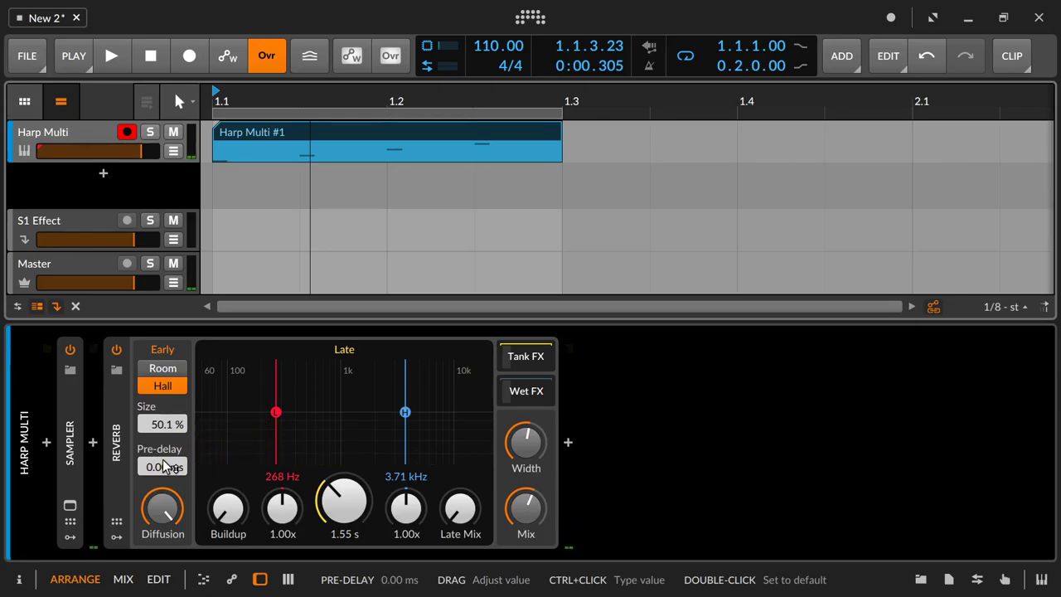
double_click(156, 515)
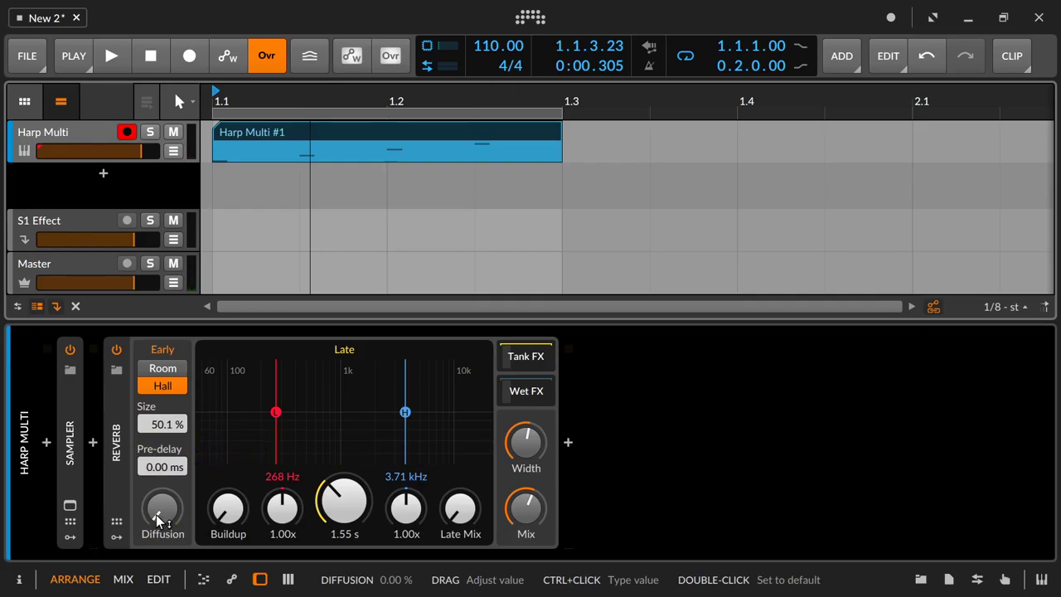
left_click_drag(156, 515, 156, 474)
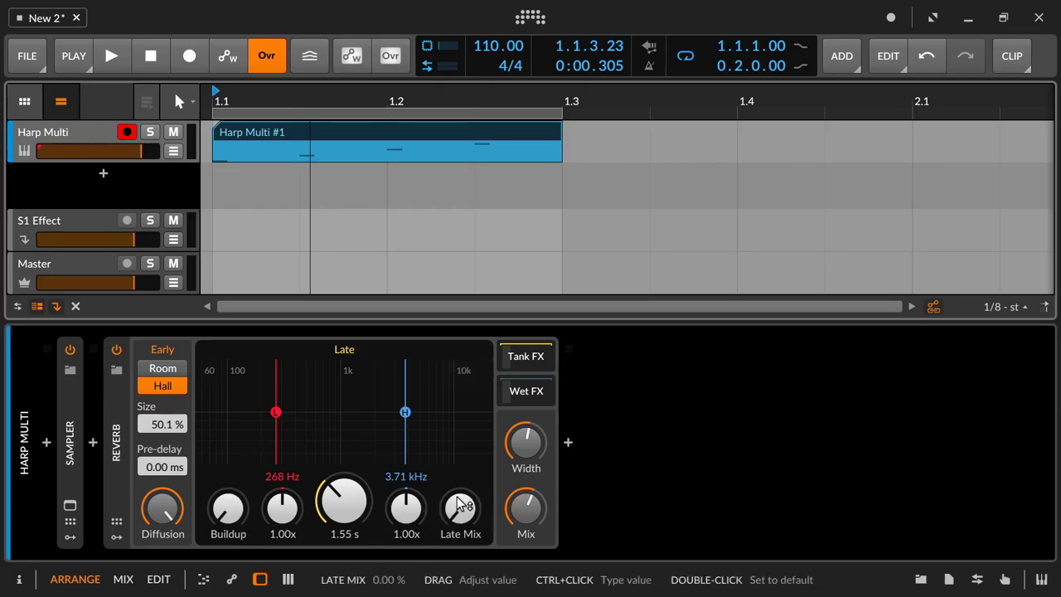
Switch the early reflections to Room, lower the diffusion to 0 %, and restore it to 100 %.
left_click(145, 368)
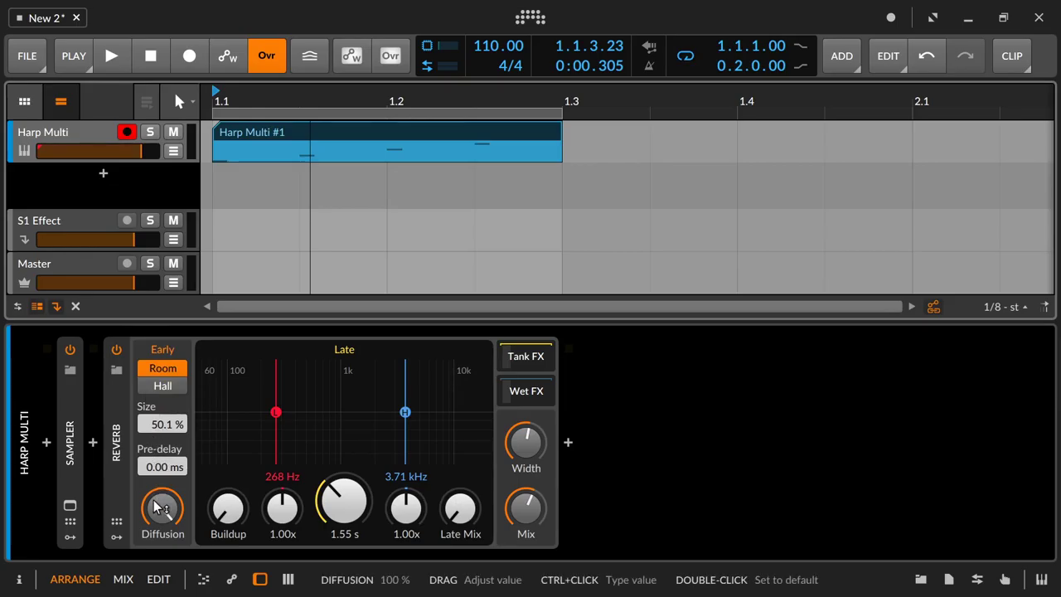
left_click_drag(156, 504, 156, 580)
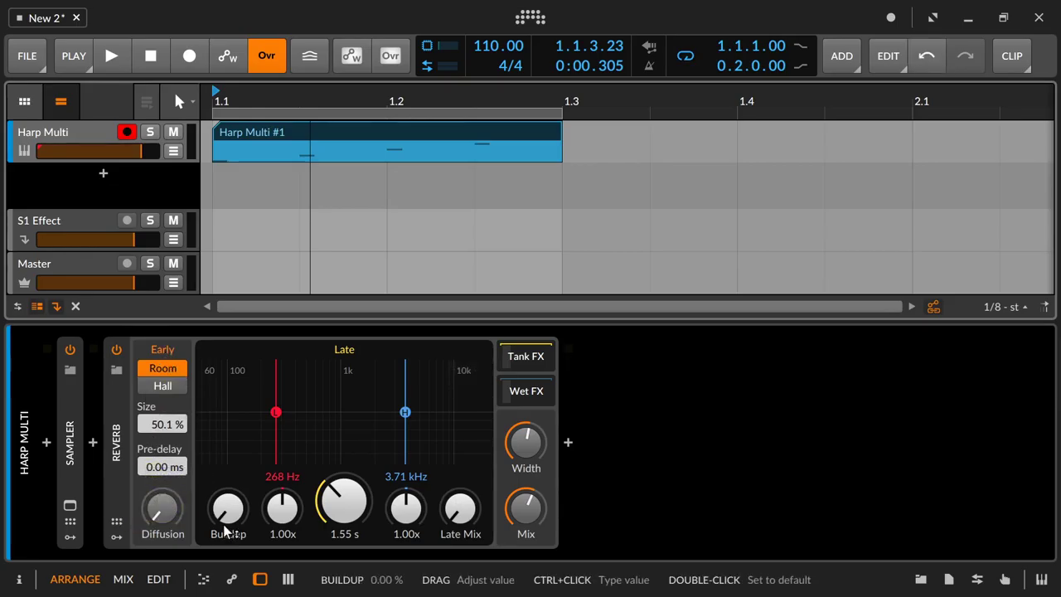
left_click_drag(157, 514, 158, 439)
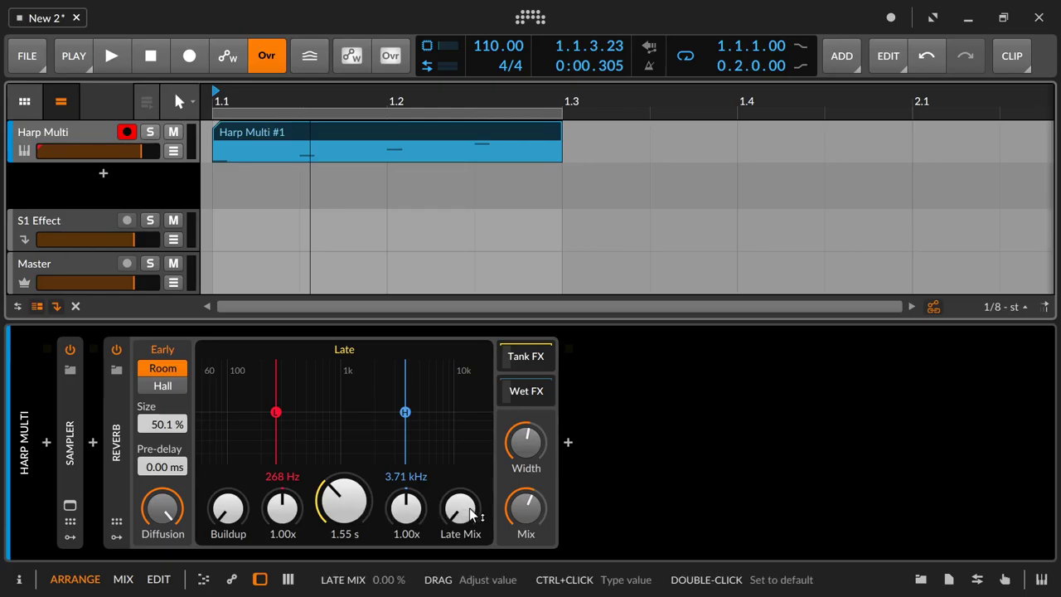
Compare the reverb's Late Mix at about halfway and at 0 %, and finish with it fully up.
mouse_move(473, 516)
left_mouse_down()
mouse_move(473, 481)
mouse_move(462, 514)
left_mouse_up()
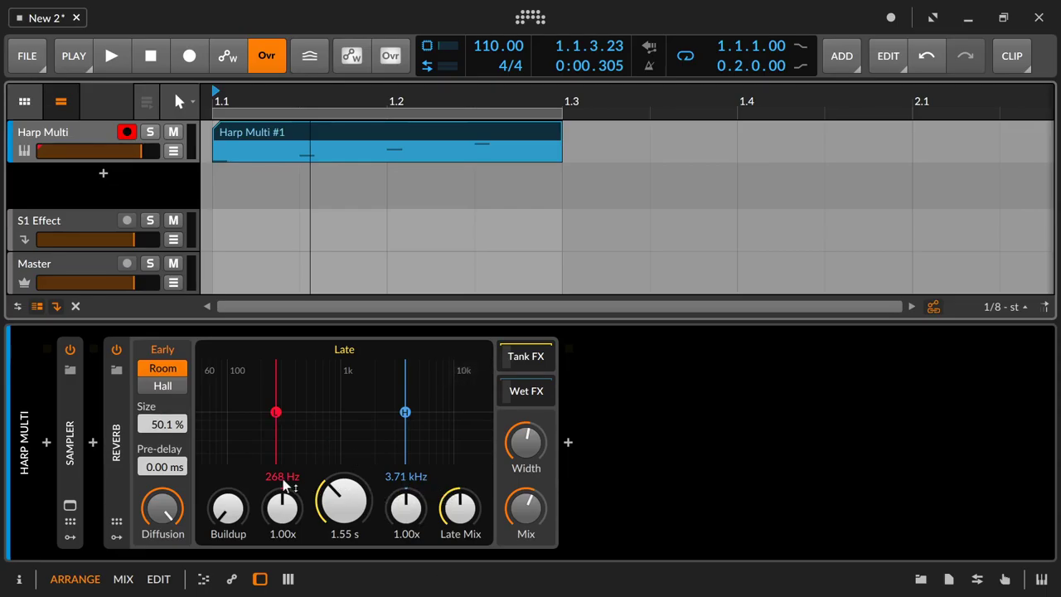
mouse_move(454, 515)
left_mouse_down()
mouse_move(455, 547)
mouse_move(455, 518)
left_mouse_up()
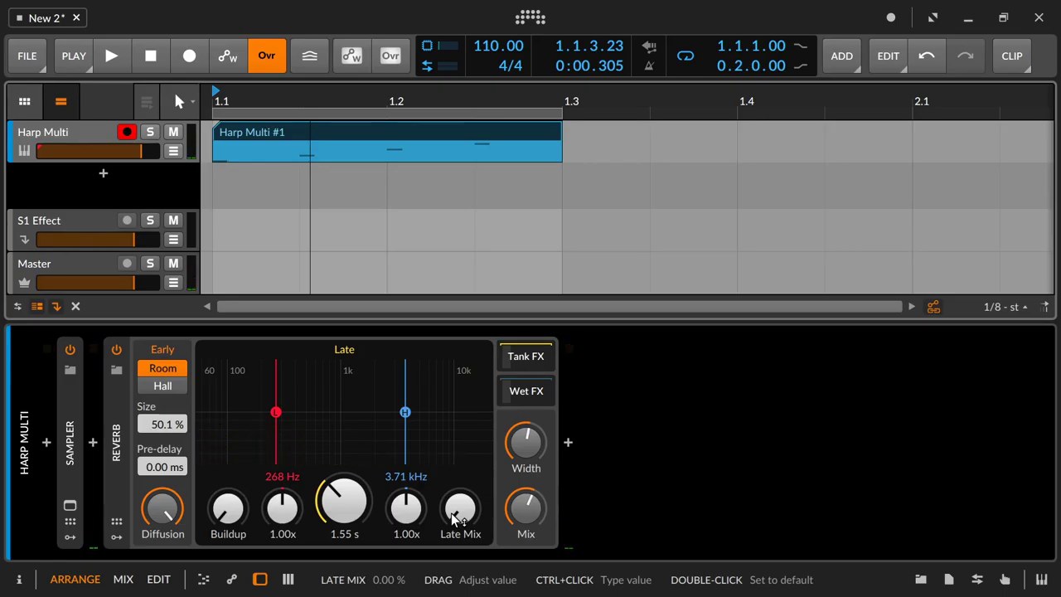
left_click_drag(452, 513, 452, 513)
double_click(452, 514)
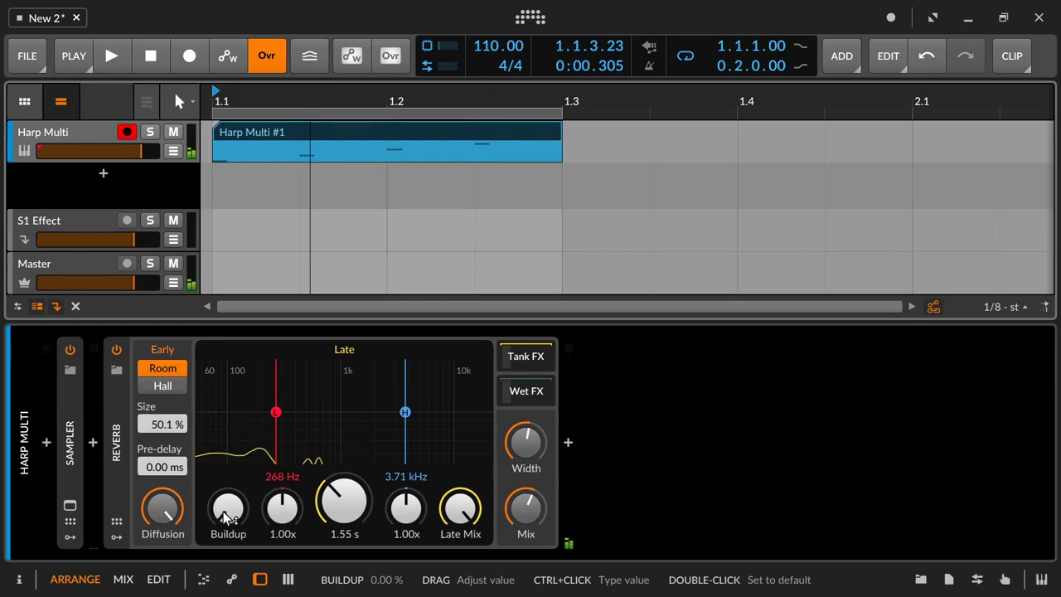
Raise the late reverb's Buildup to 100 %, reset it to 0 % for comparison, and undo that reset.
mouse_move(228, 516)
left_mouse_down()
mouse_move(228, 506)
mouse_move(228, 516)
left_mouse_up()
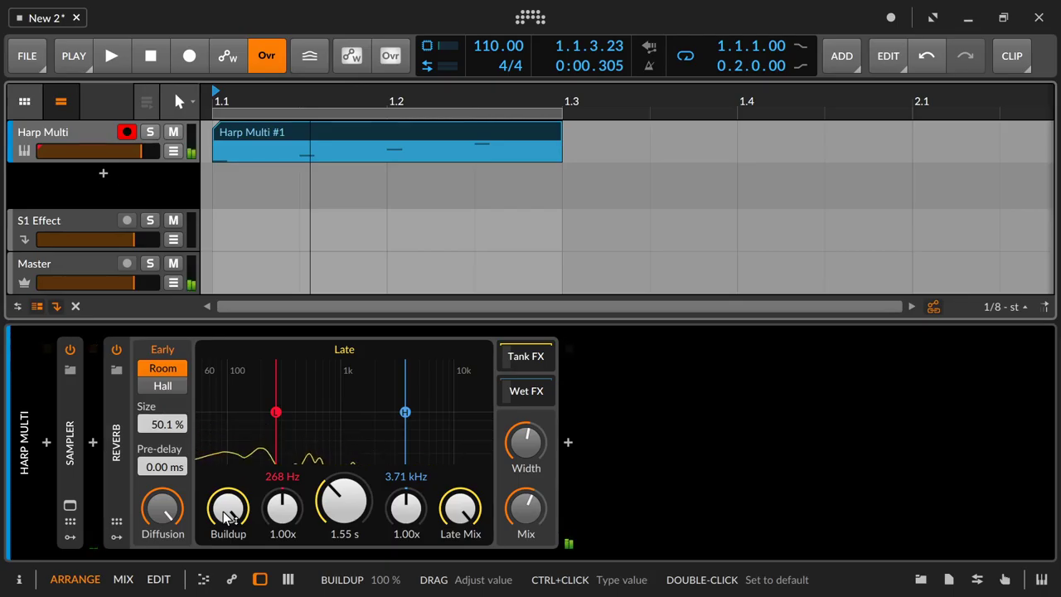
double_click(228, 516)
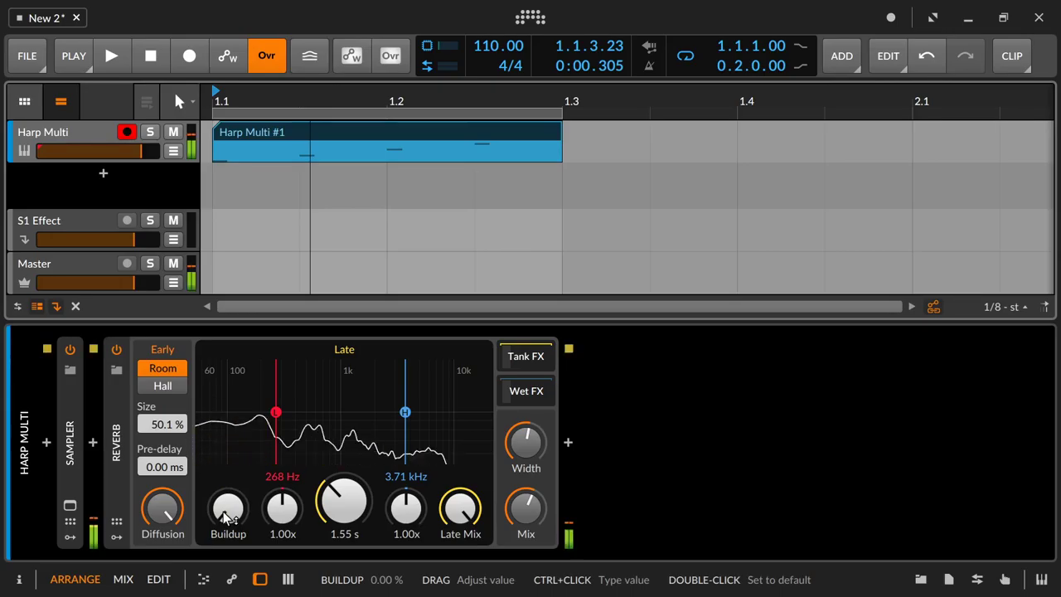
key("ctrl+z")
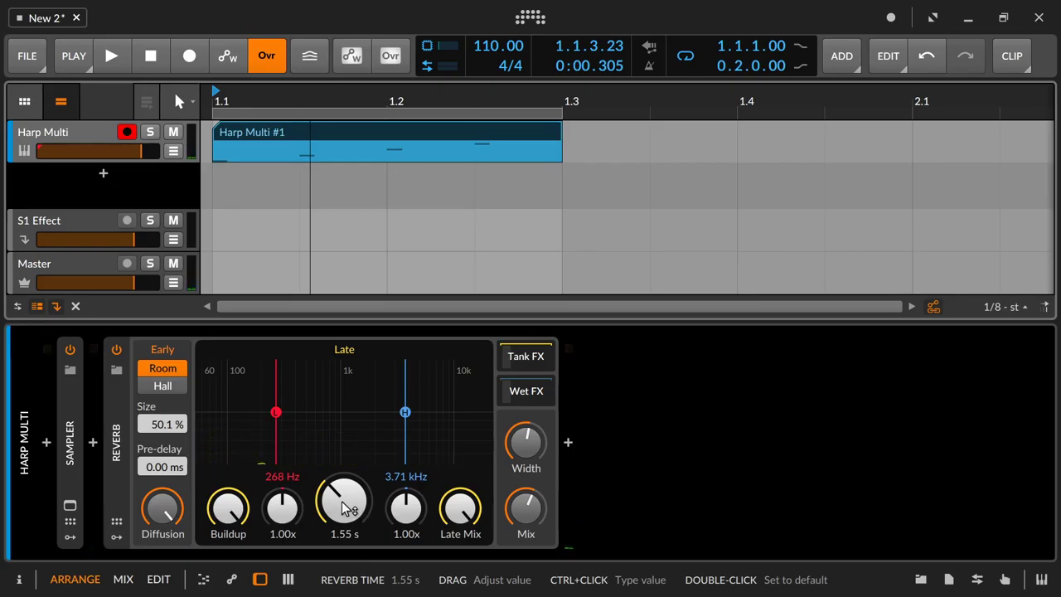
Raise the reverb time to 31.6 s, reduce it to 1.87 s, and move the low band split to 790 Hz.
left_click_drag(347, 507, 347, 507)
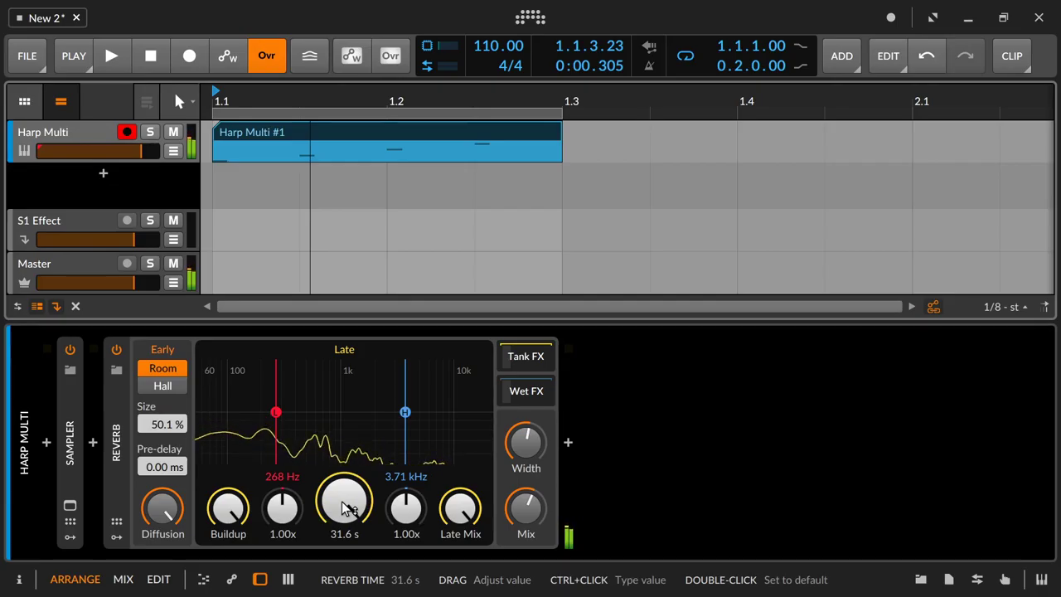
left_click_drag(347, 509, 346, 573)
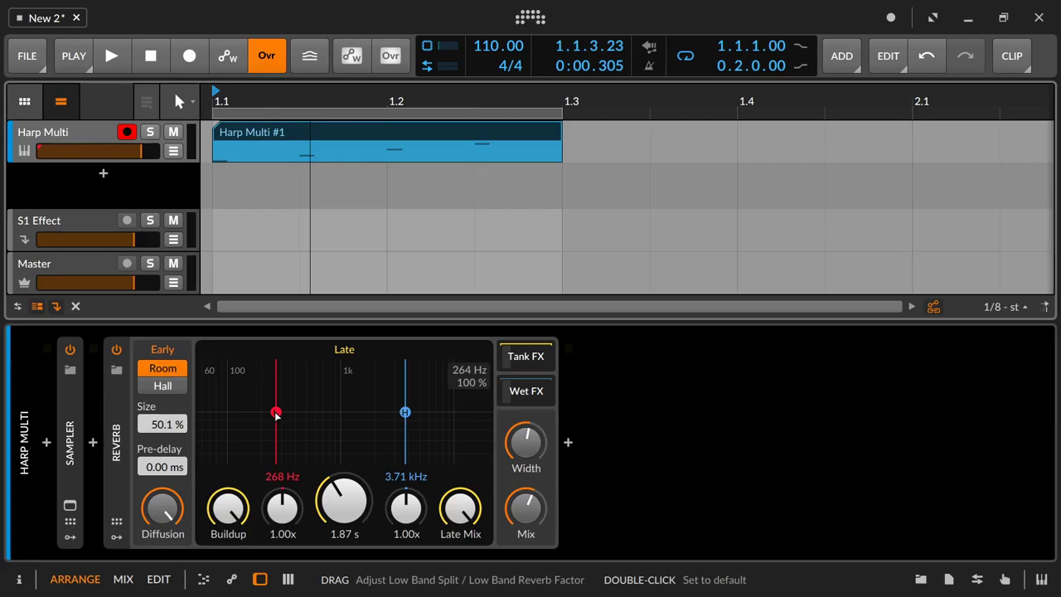
left_click_drag(277, 412, 330, 412)
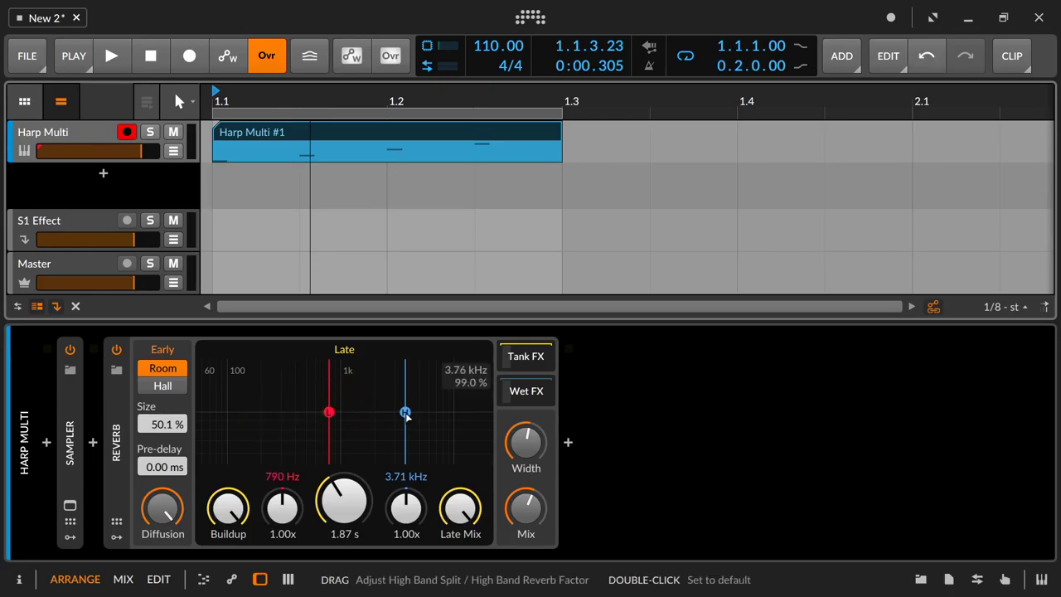
Set the high band split to 2.01 kHz, try low band factors 1.78x and 0.56x at 192 Hz, and settle the low band at 507 Hz, 0.95x.
left_click_drag(410, 413, 375, 418)
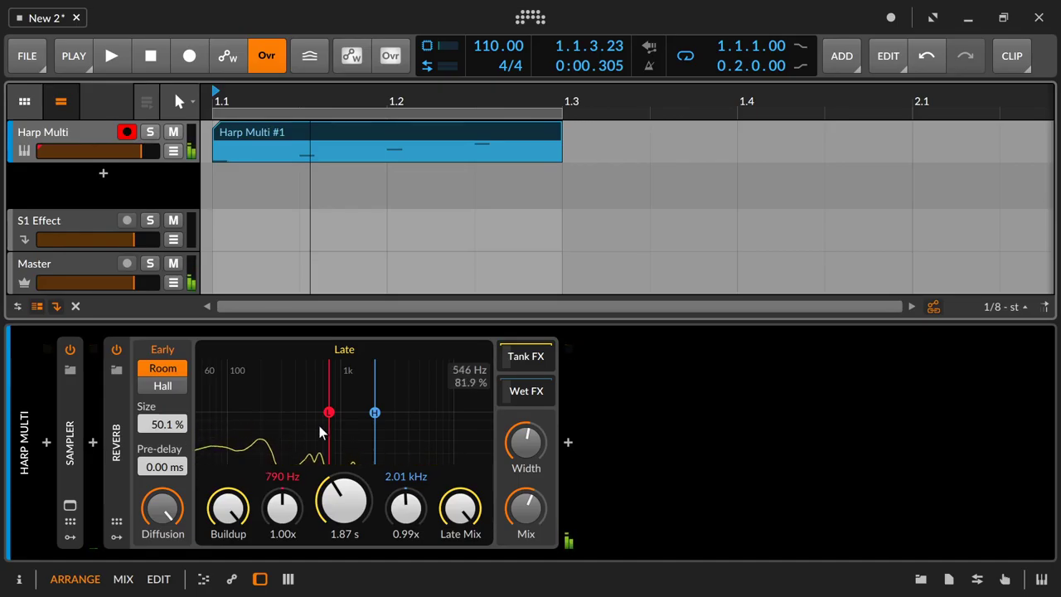
left_click_drag(329, 412, 256, 345)
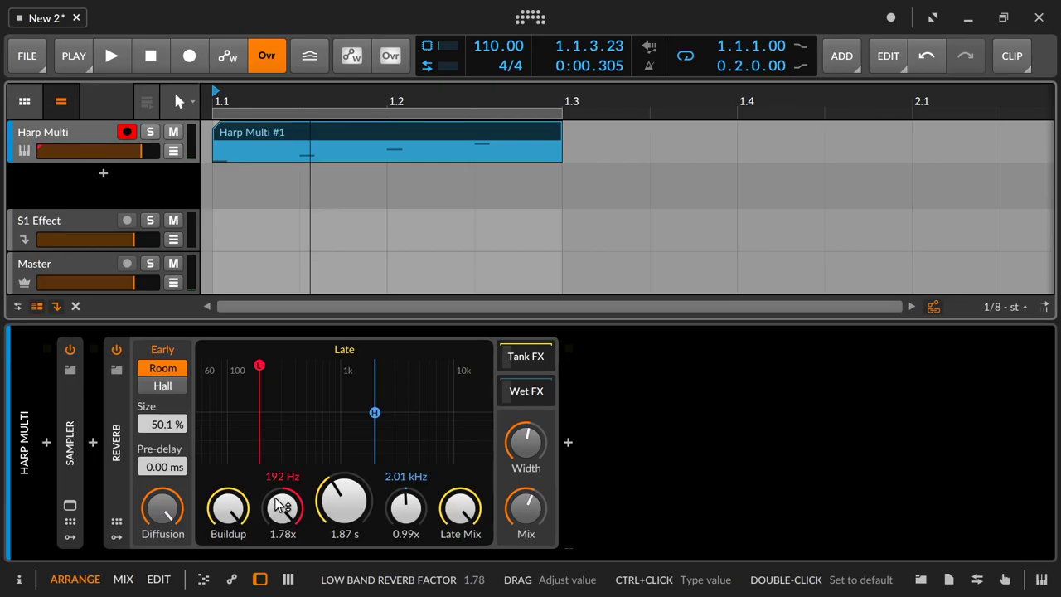
mouse_move(283, 508)
left_mouse_down()
mouse_move(283, 531)
mouse_move(281, 507)
left_mouse_up()
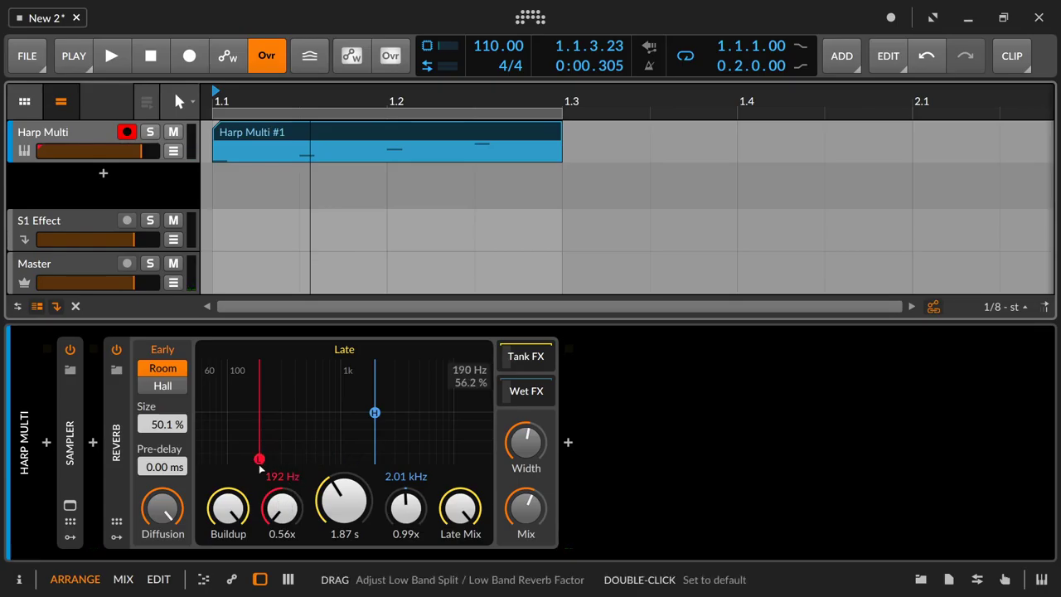
left_click_drag(260, 461, 311, 418)
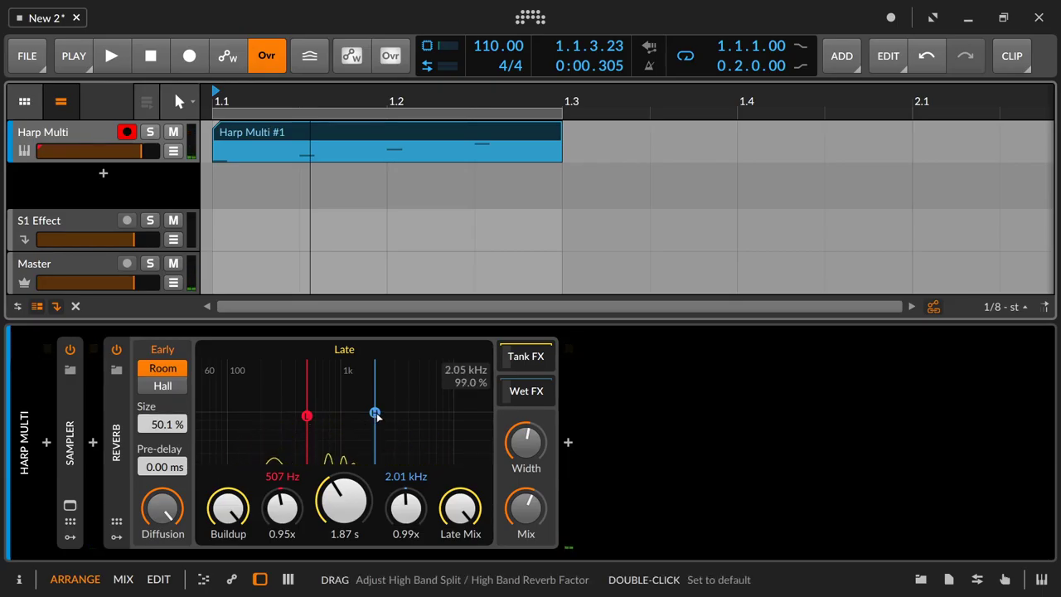
Set the high band split to 2.63 kHz with a 1.78x reverb factor, and raise the reverb time to 4.57 s.
left_click_drag(375, 412, 393, 414)
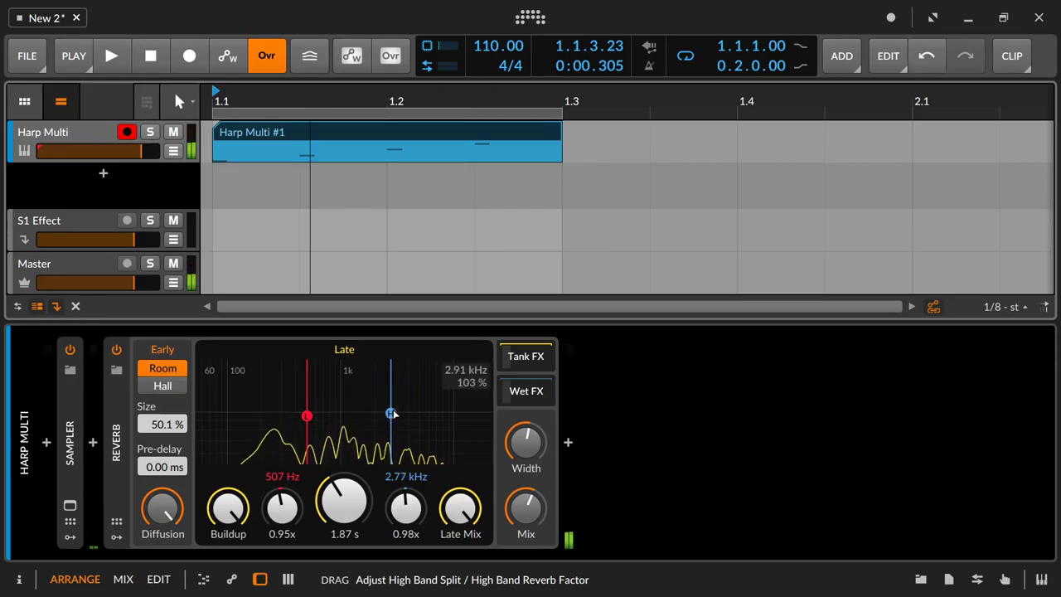
left_click_drag(395, 413, 392, 413)
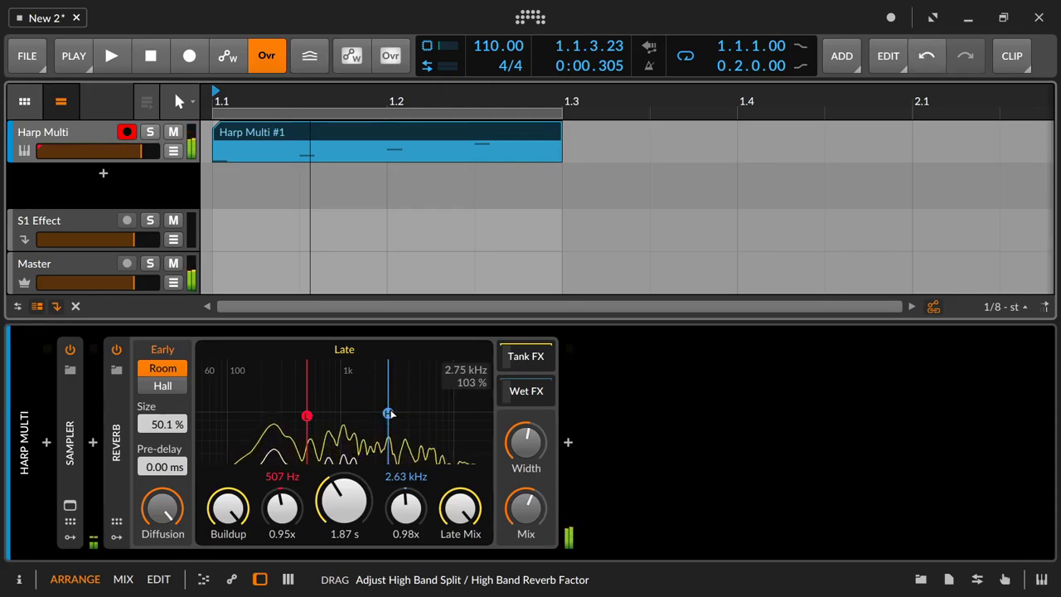
left_click_drag(409, 504, 412, 508)
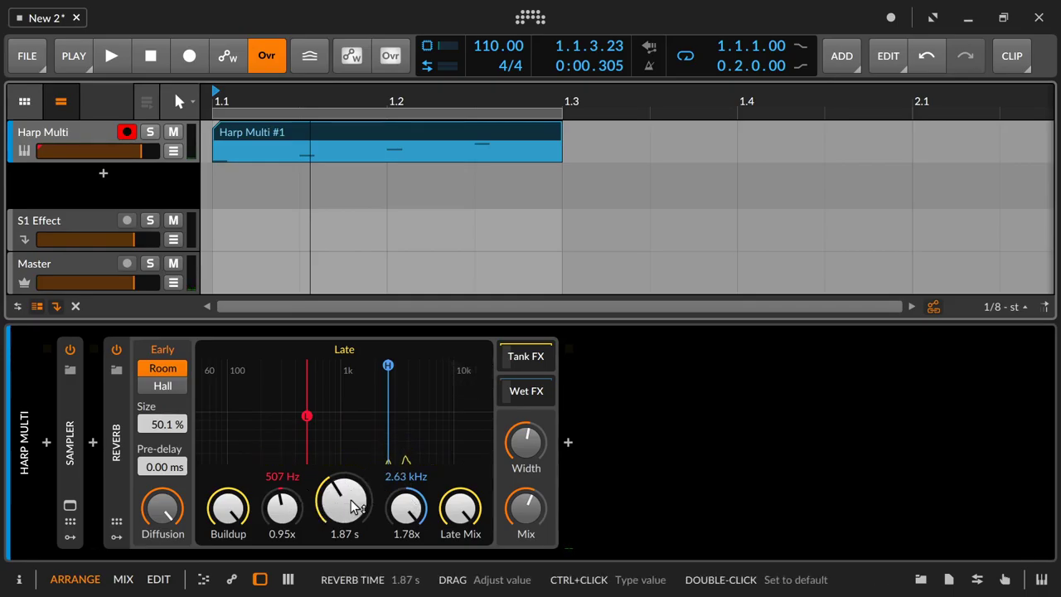
left_click_drag(350, 487, 350, 488)
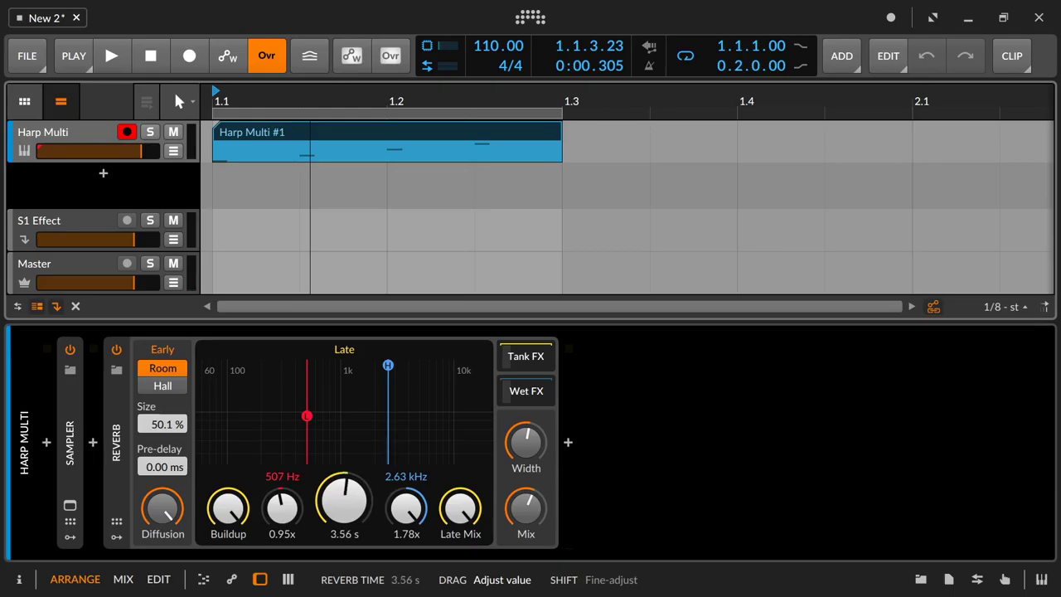
left_click_drag(350, 487, 353, 495)
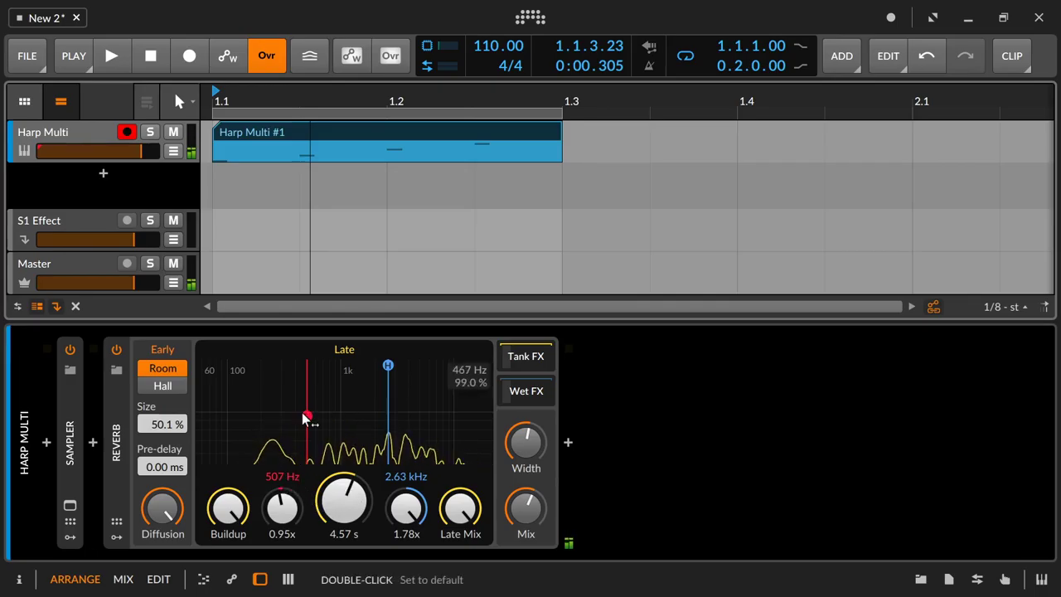
Set the low band split to 991 Hz and the high band split to 3.75 kHz, both with a 0.56x reverb factor.
left_click_drag(305, 417, 340, 458)
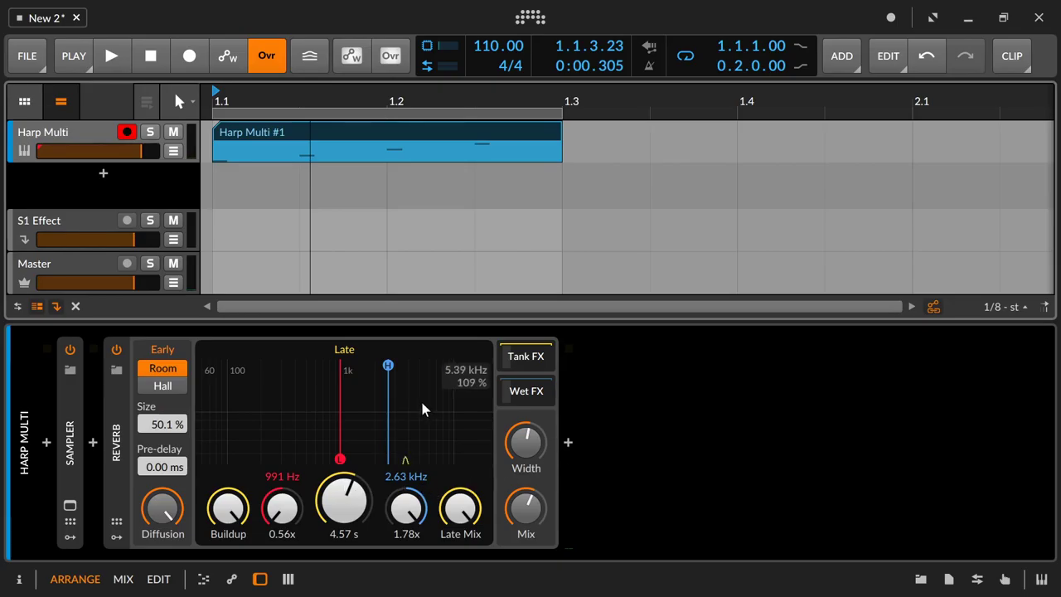
left_click_drag(388, 369, 406, 369)
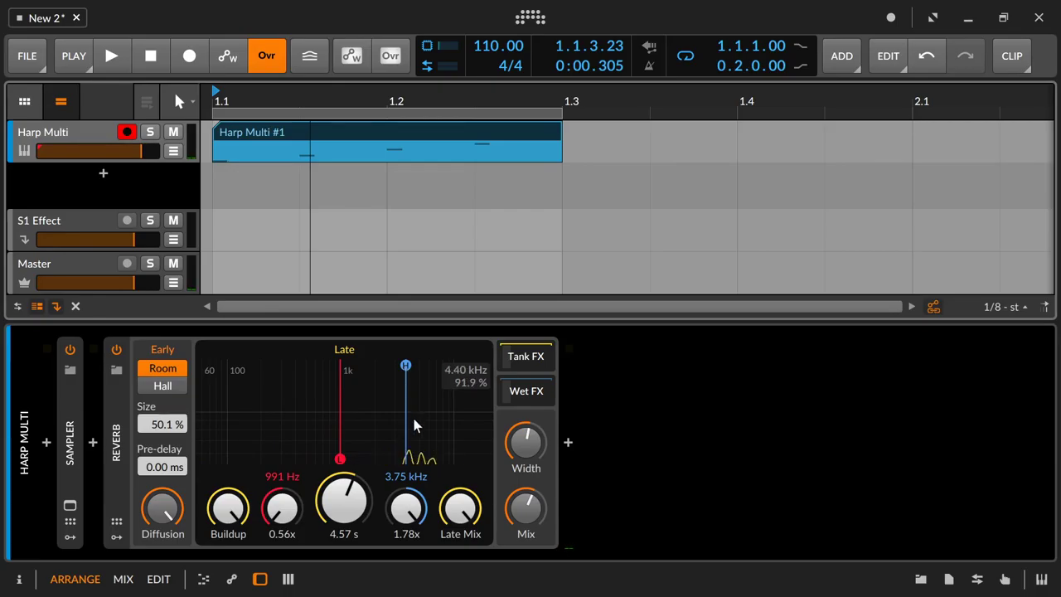
left_click_drag(405, 508, 404, 518)
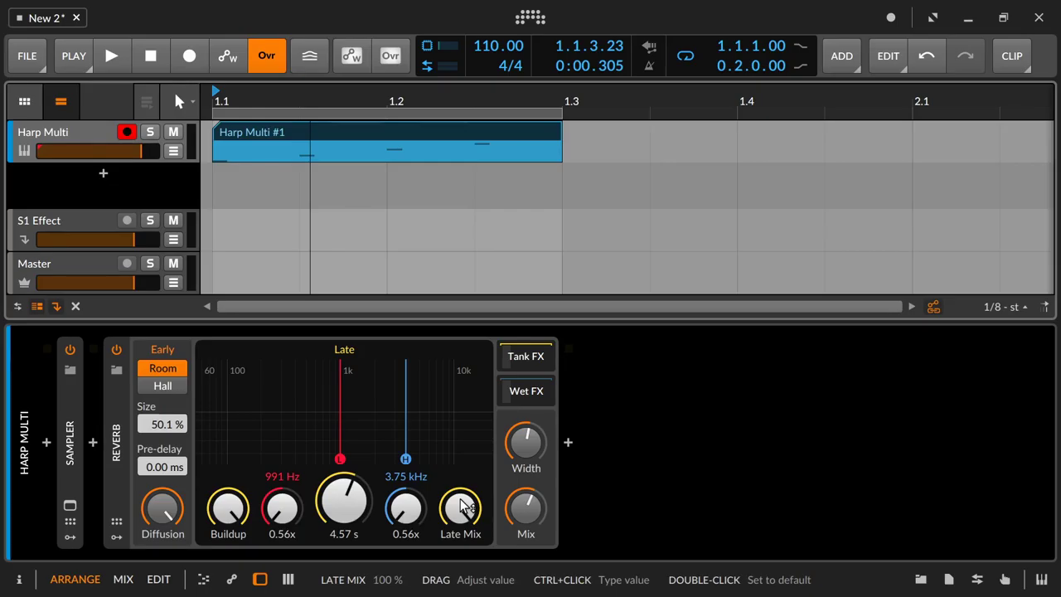
Lower the Late Mix to 29.7 %, compare Buildup at 0 % and 100 %, and finish with Diffusion and Buildup at 0 %.
left_click_drag(462, 508, 462, 529)
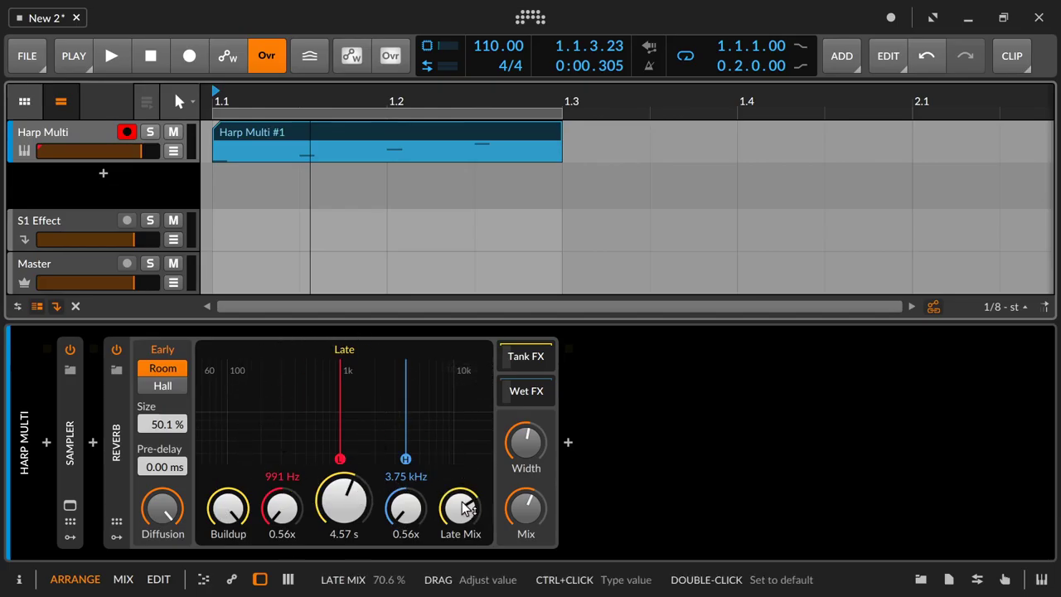
mouse_move(466, 504)
left_mouse_down()
mouse_move(466, 539)
mouse_move(466, 507)
left_mouse_up()
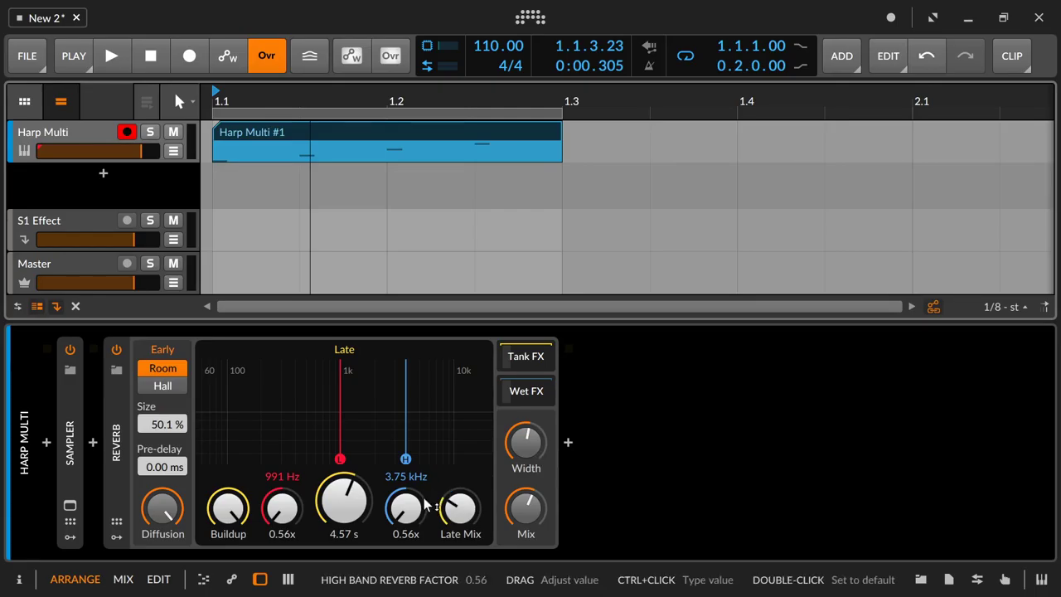
double_click(228, 511)
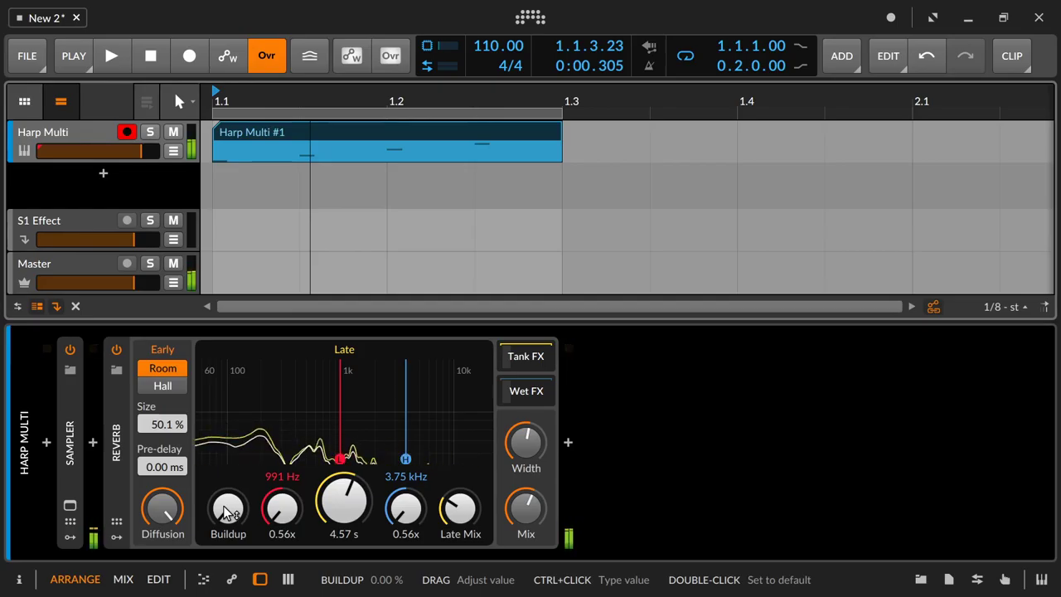
left_click_drag(228, 512, 228, 452)
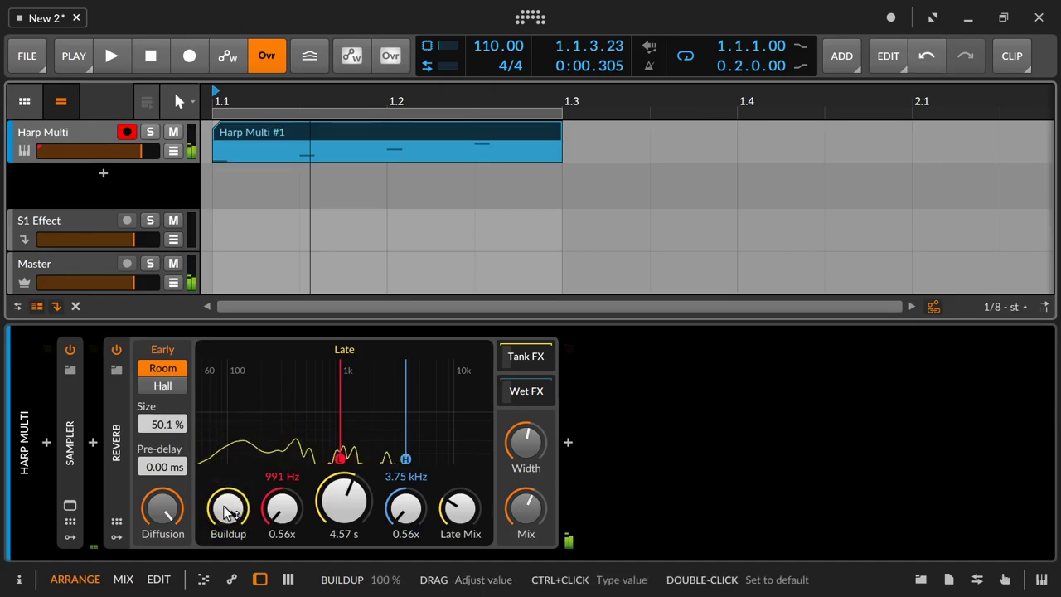
mouse_move(167, 511)
left_mouse_down()
mouse_move(167, 531)
mouse_move(168, 512)
left_mouse_up()
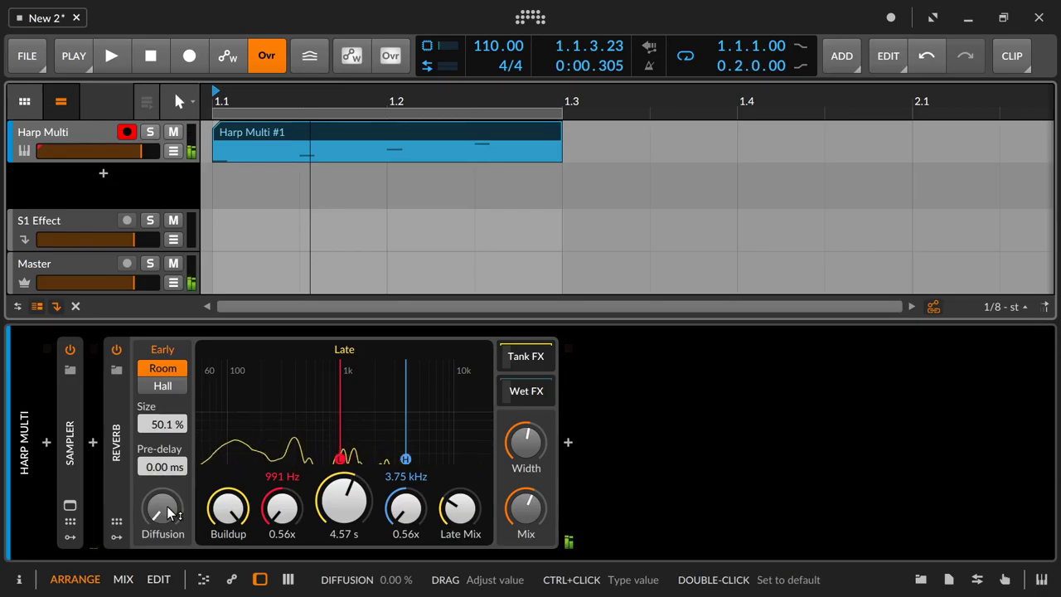
left_click_drag(232, 511, 234, 521)
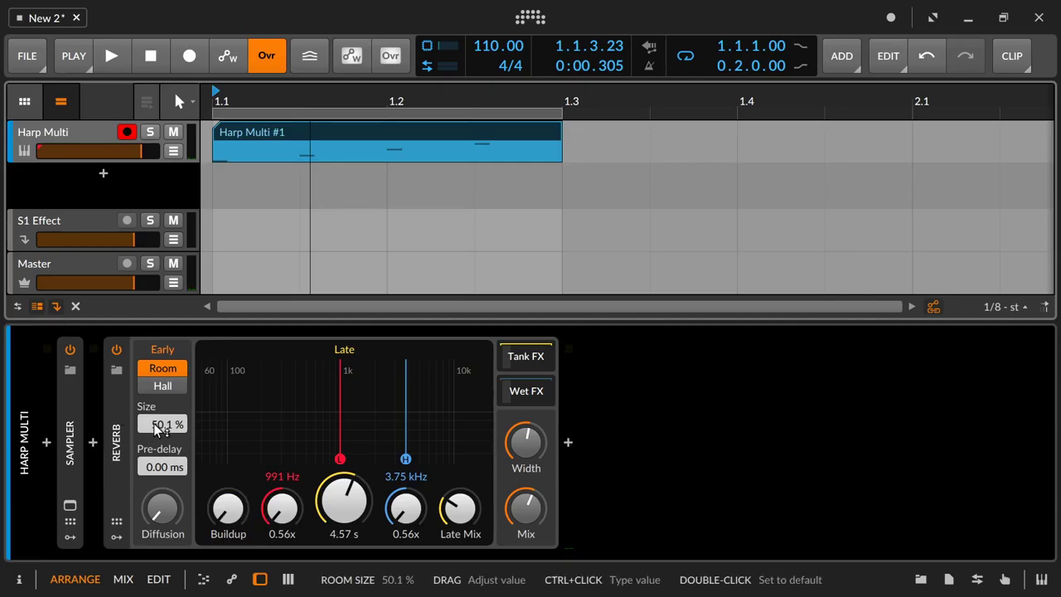
Set the early reflections' room size to 200 % and pre-delay to 51.1 ms, with the Late Mix at 0 %.
left_click_drag(156, 425, 157, 365)
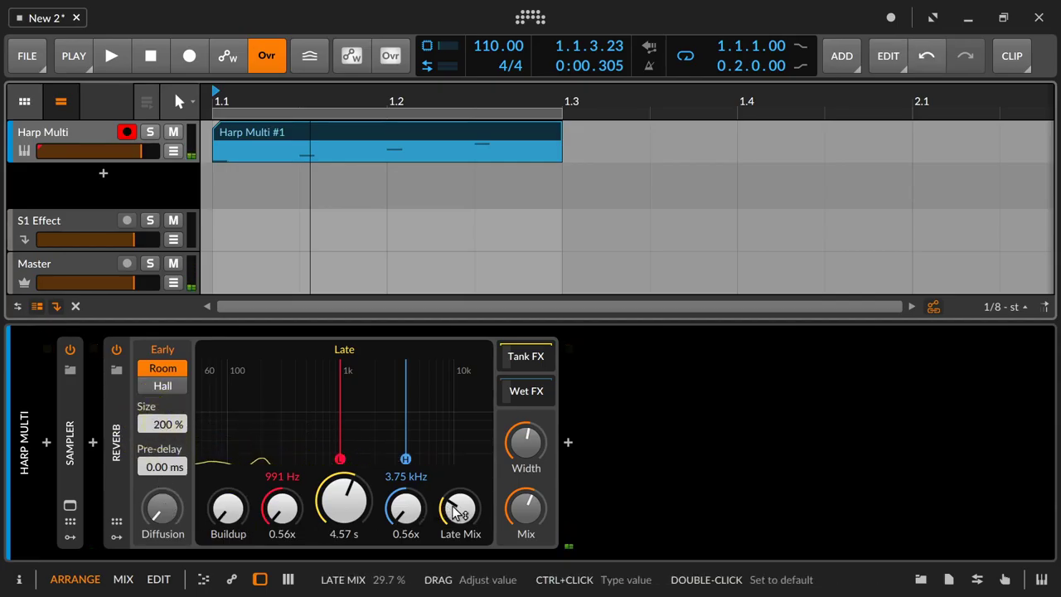
left_click_drag(458, 511, 458, 564)
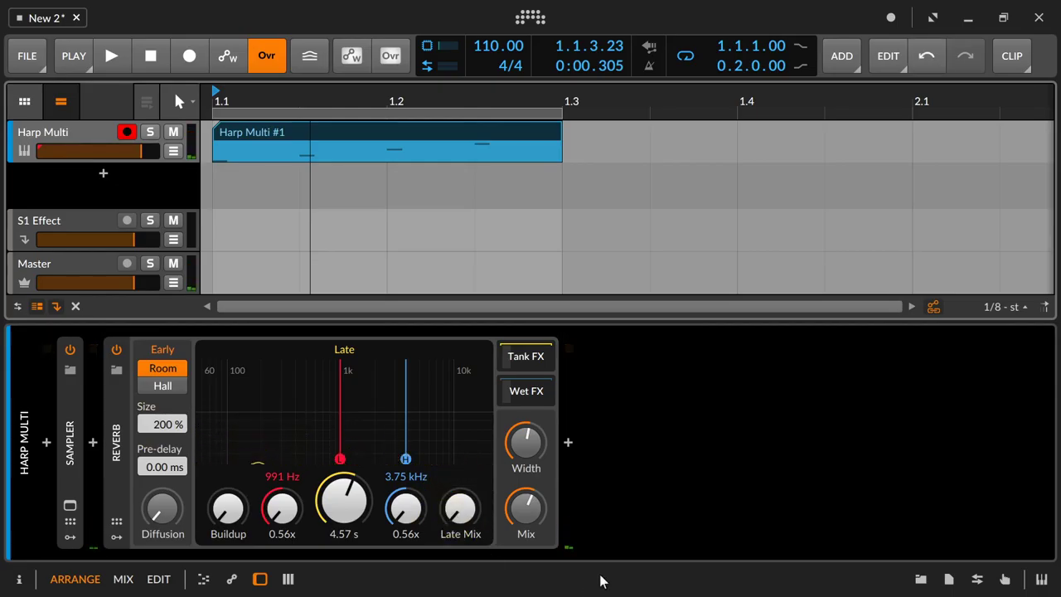
left_click_drag(163, 468, 163, 452)
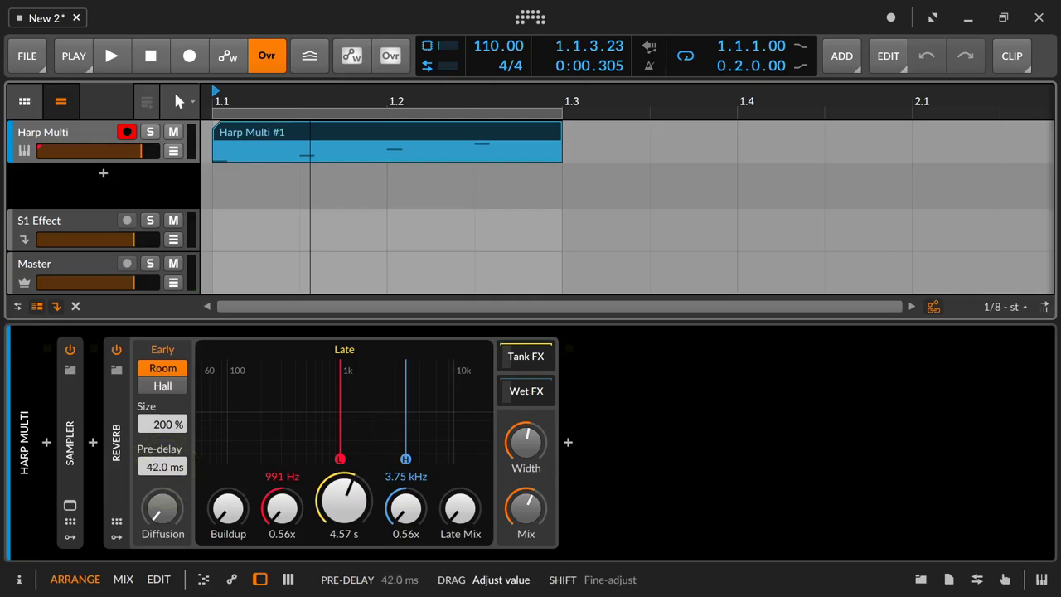
left_click_drag(164, 469, 163, 471)
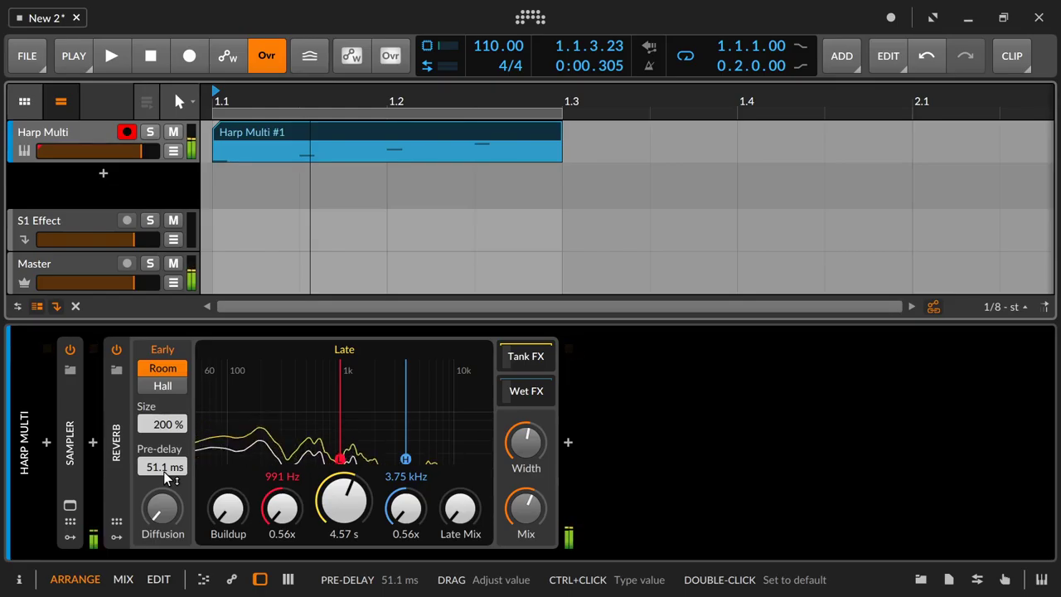
Compare Diffusion at 100 % and 0 %, leaving it at 0 %, and raise the Late Mix through 38.3 % to 100 %.
double_click(162, 500)
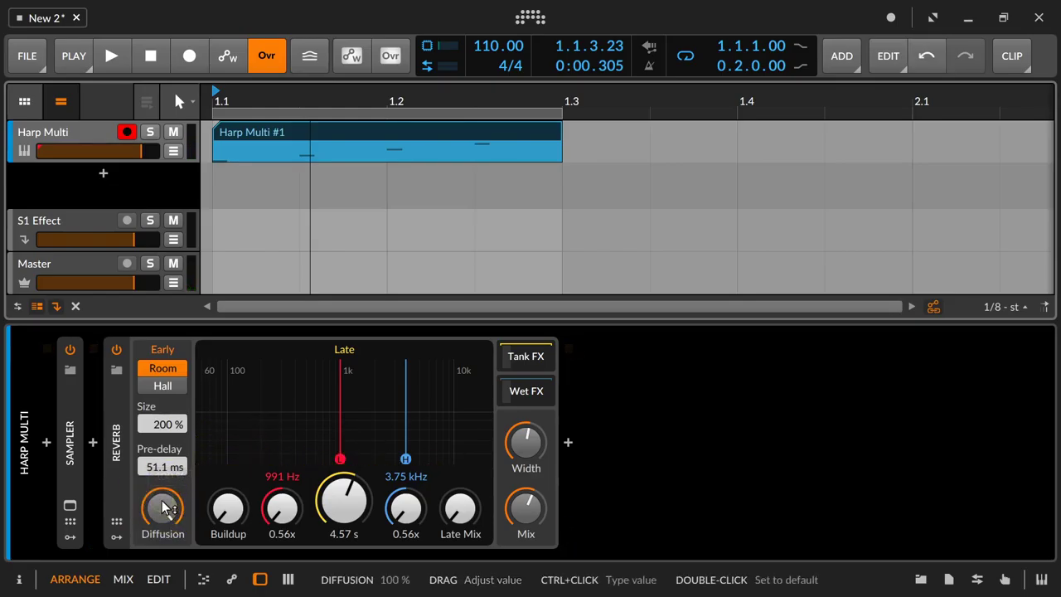
double_click(162, 500)
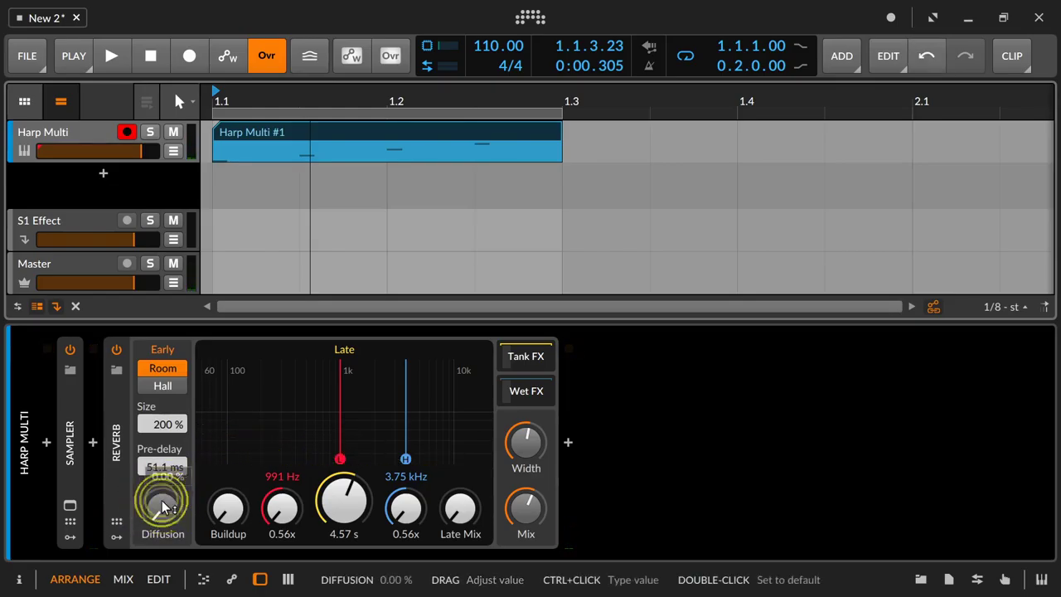
left_click(220, 507)
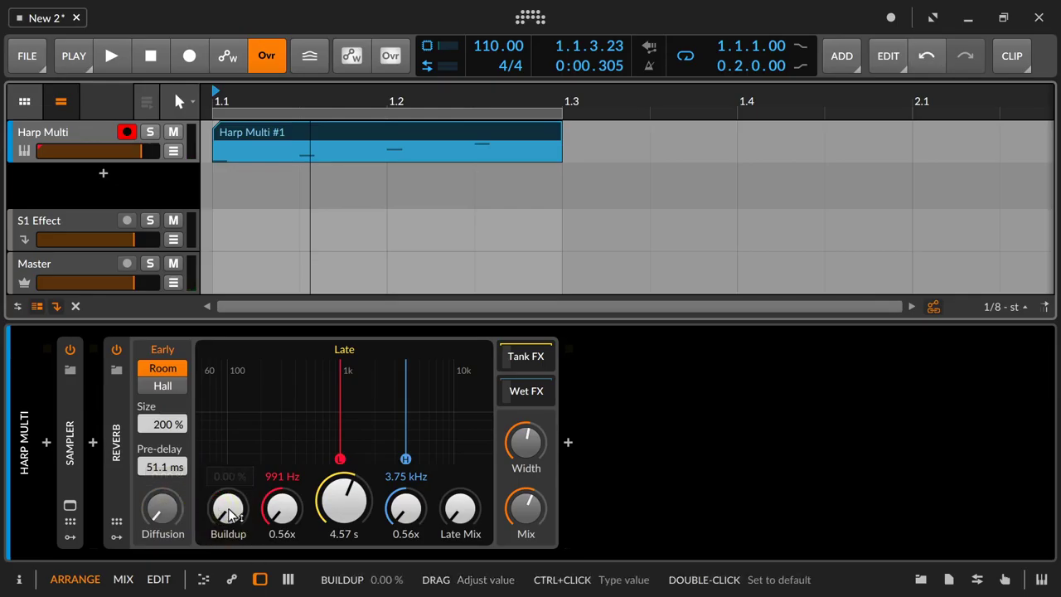
left_click_drag(461, 513, 461, 485)
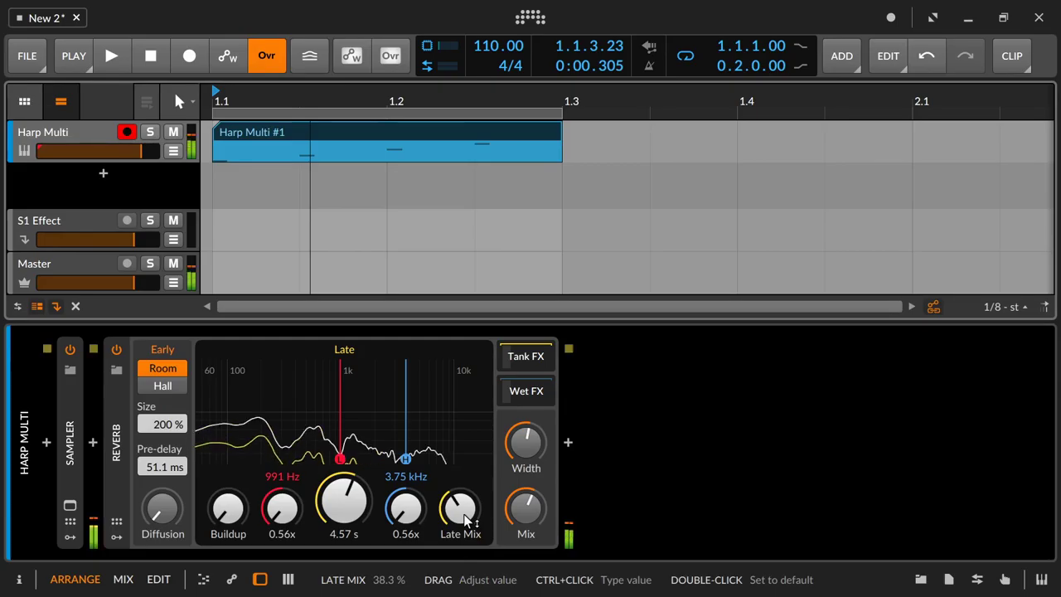
double_click(467, 521)
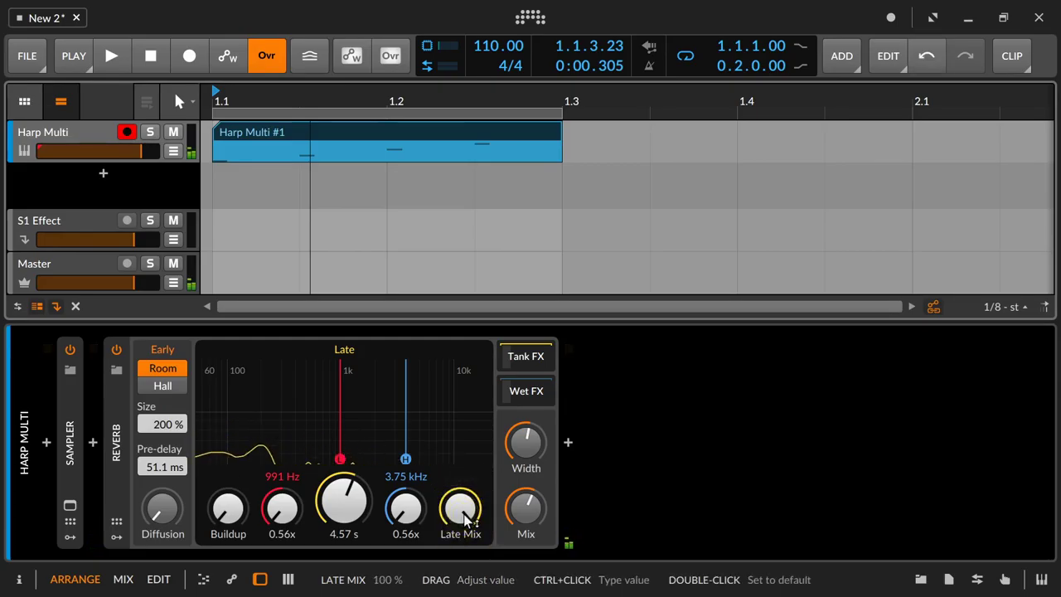
Compare Buildup repeatedly at 100 % and 0 %, and Diffusion at 100 % and 0 %, finishing with both at 0 %.
double_click(226, 520)
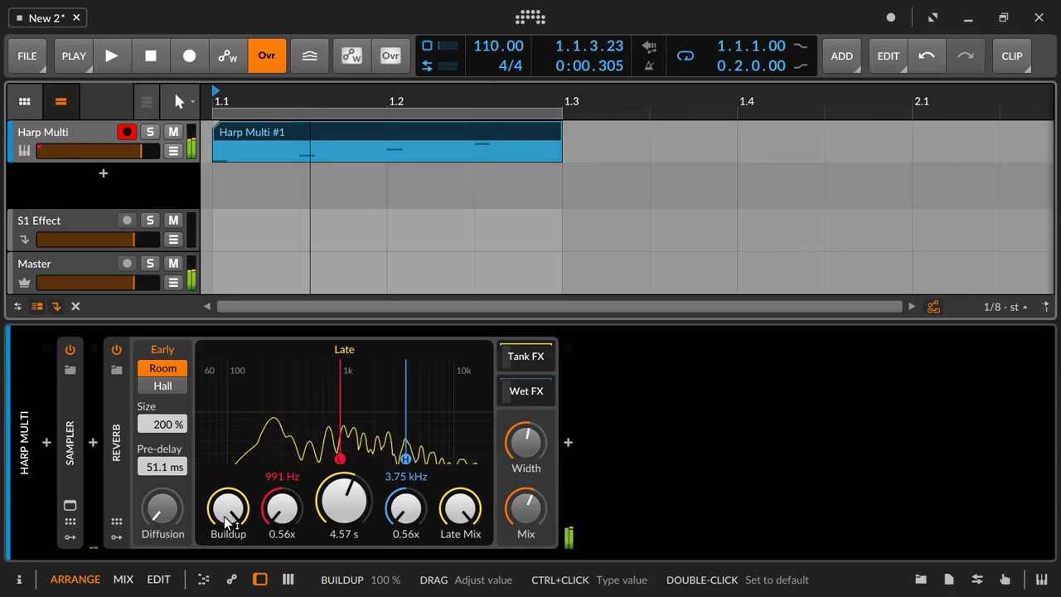
left_click_drag(226, 520, 226, 521)
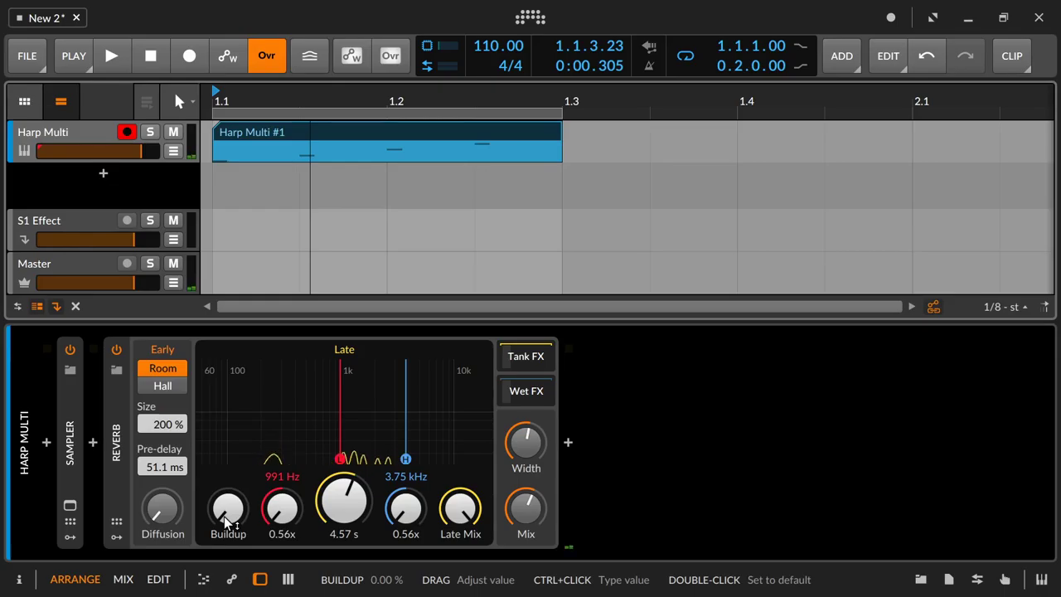
left_click_drag(225, 521, 225, 521)
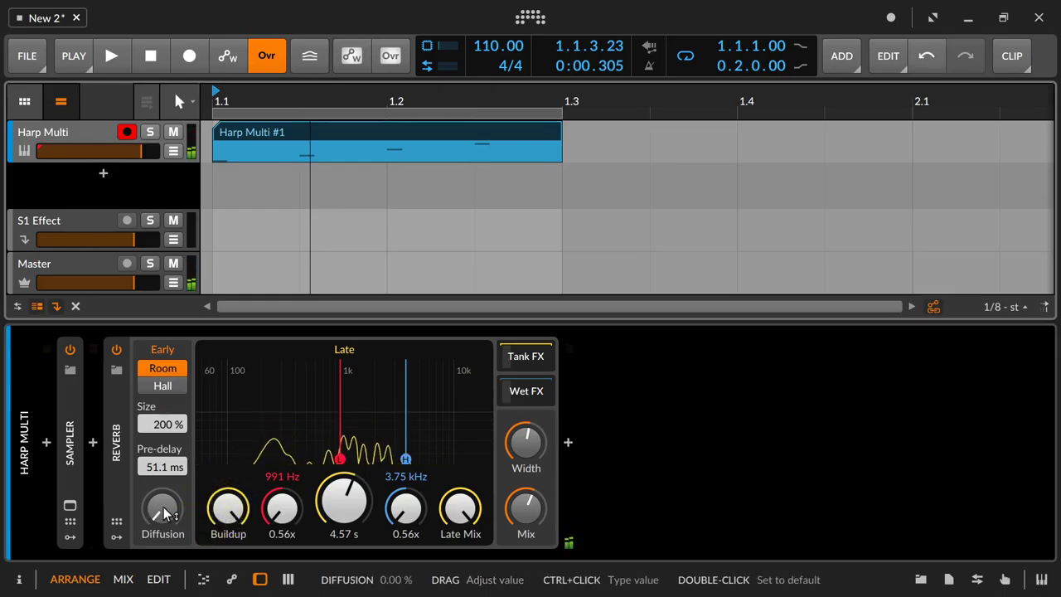
left_click_drag(225, 521, 226, 520)
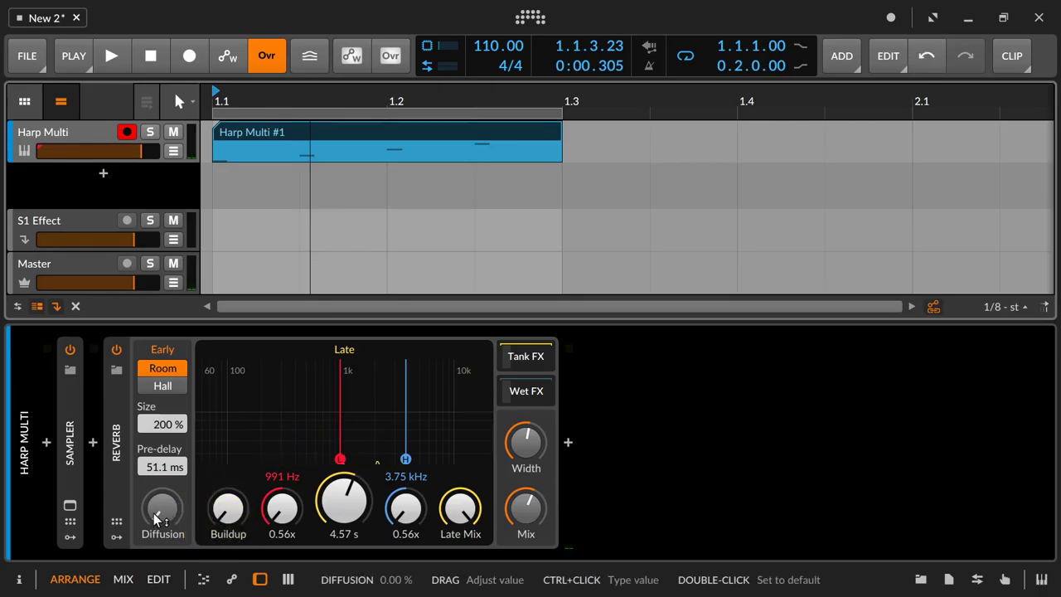
left_click_drag(157, 518, 159, 518)
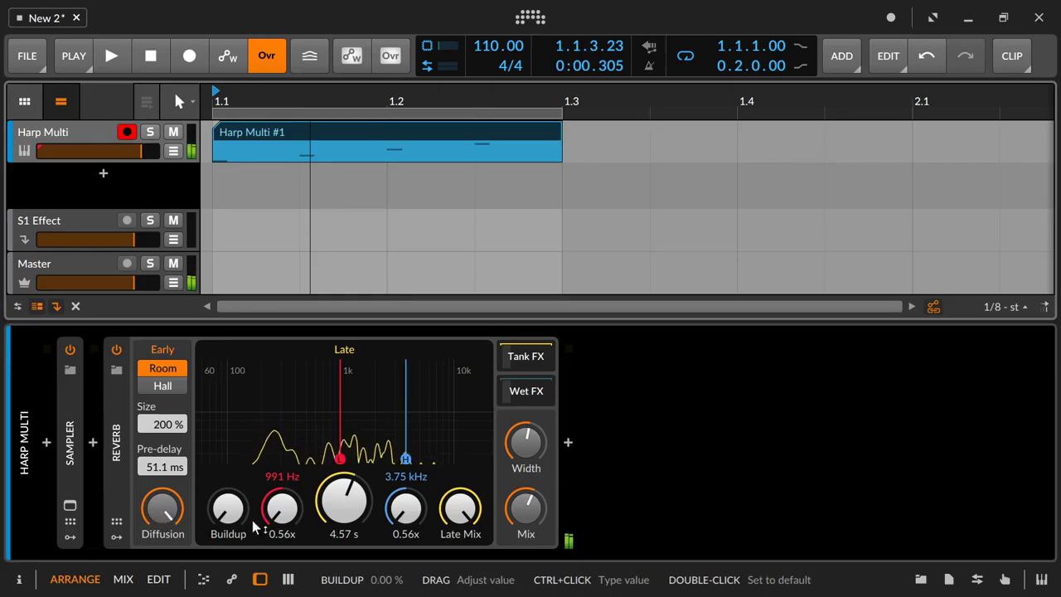
left_click_drag(166, 502, 165, 564)
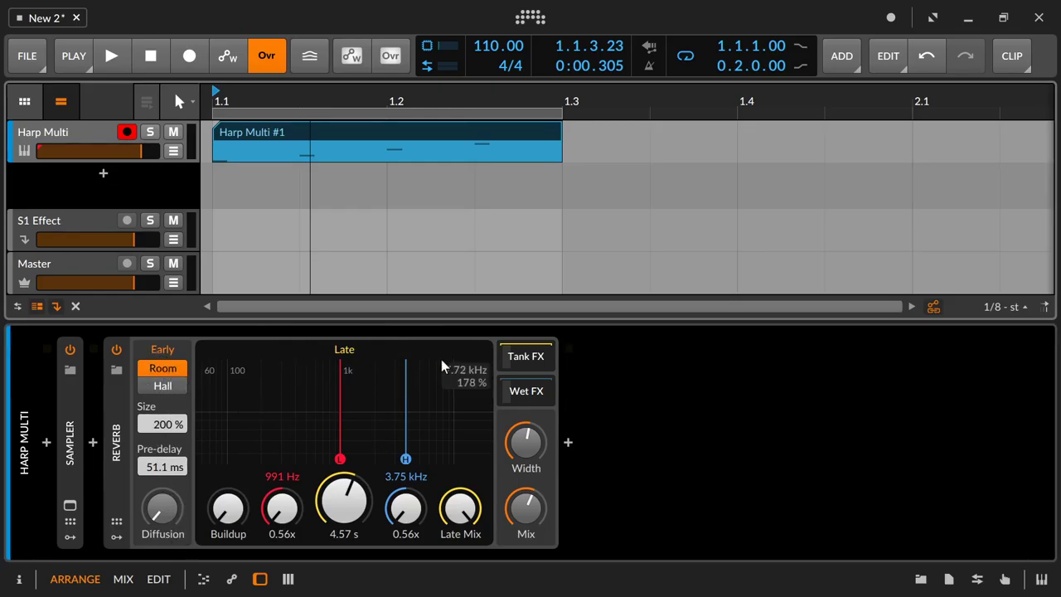
Open the reverb's Tank FX chain and enable the Delay-1 device inside it.
left_click(524, 358)
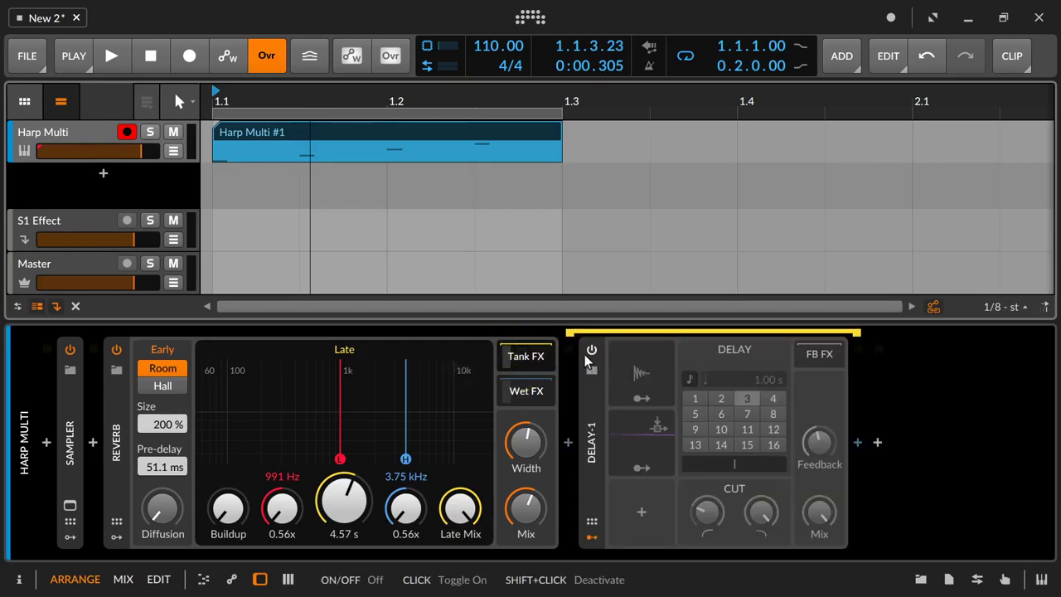
left_click(592, 352)
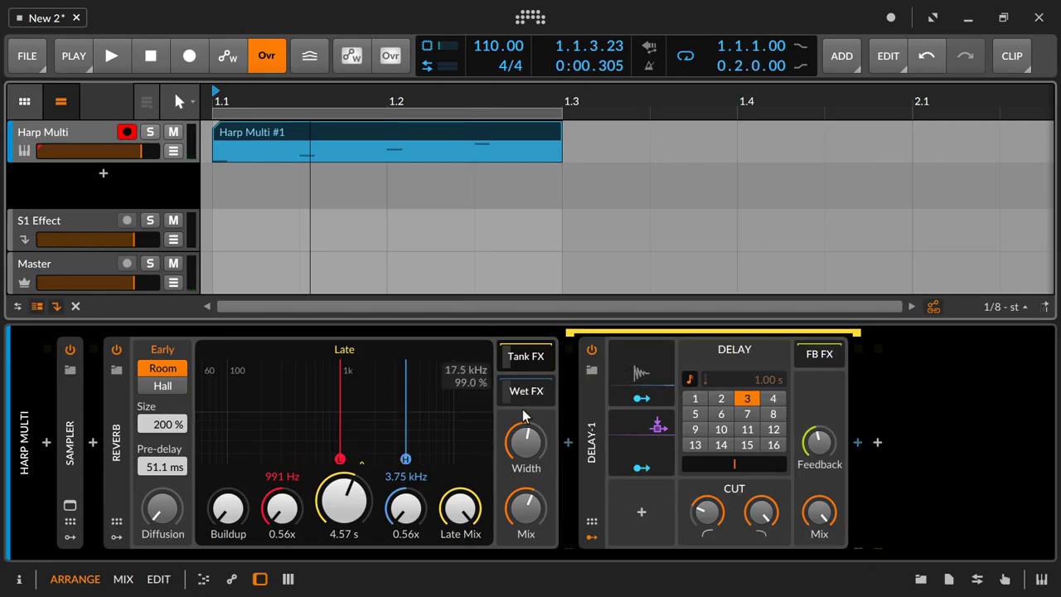
With Delay-1 temporarily disabled, raise the reverb's Buildup to maximum and its Diffusion partway, finishing with Delay-1 enabled.
left_click(637, 371)
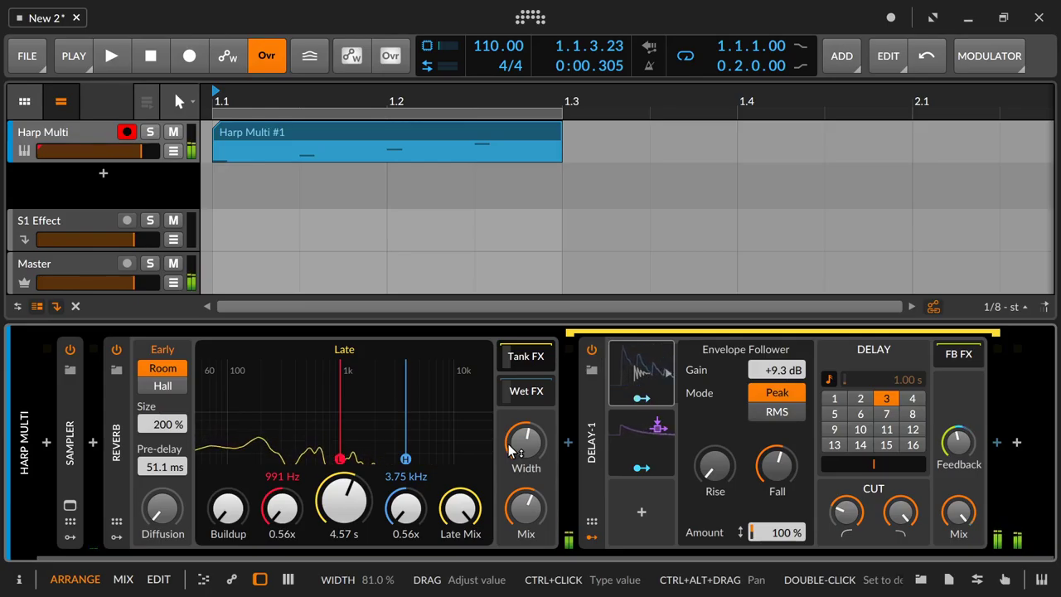
left_click(591, 351)
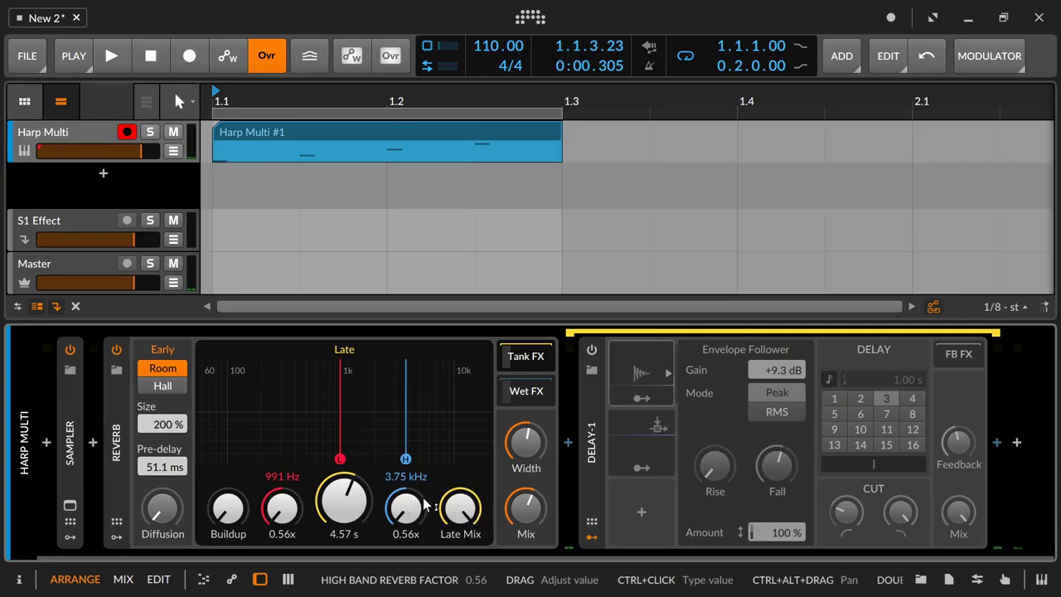
left_click_drag(232, 512, 232, 357)
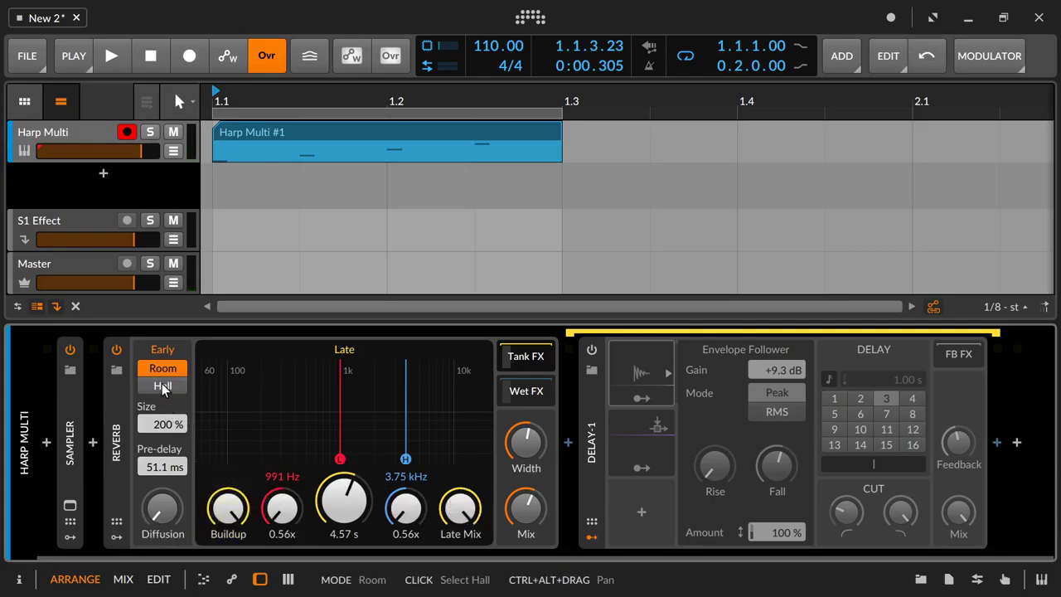
left_click_drag(160, 514, 160, 487)
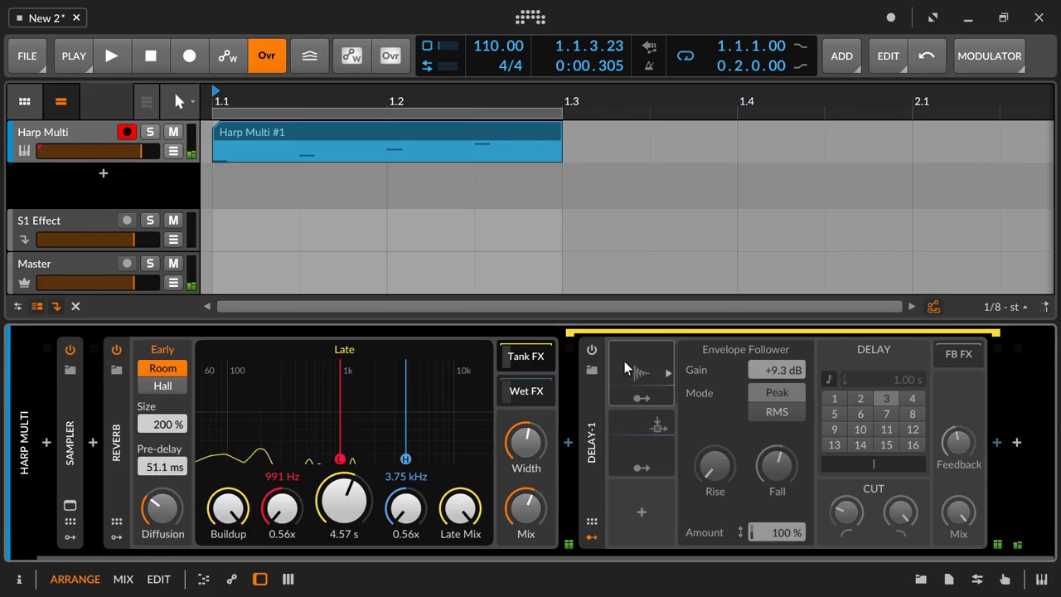
left_click(588, 352)
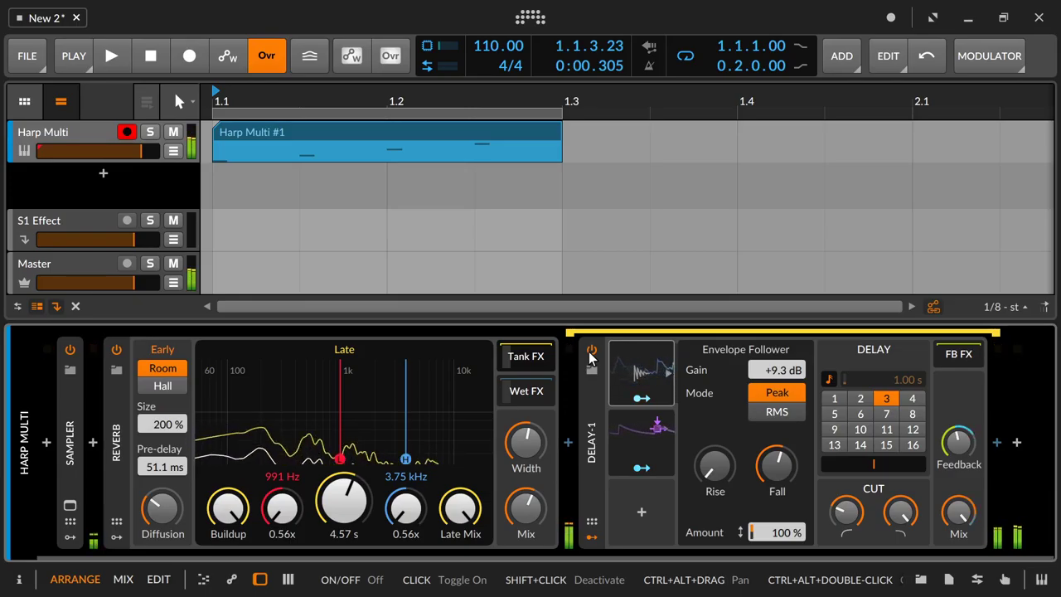
Compare the sound with Delay-1's Envelope Follower deactivated and active, leaving it active.
right_click(641, 355)
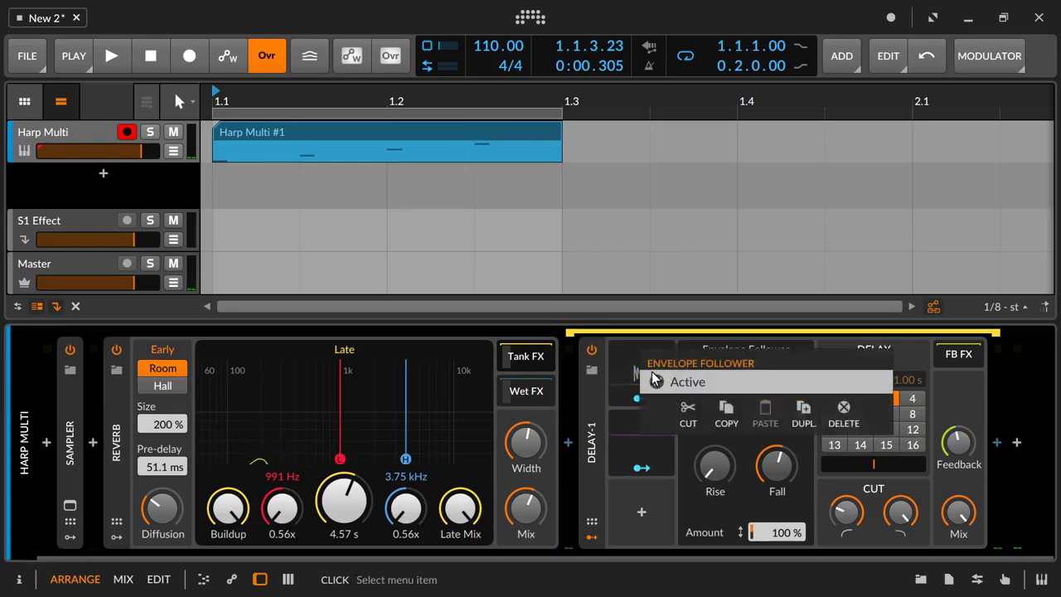
left_click(656, 382)
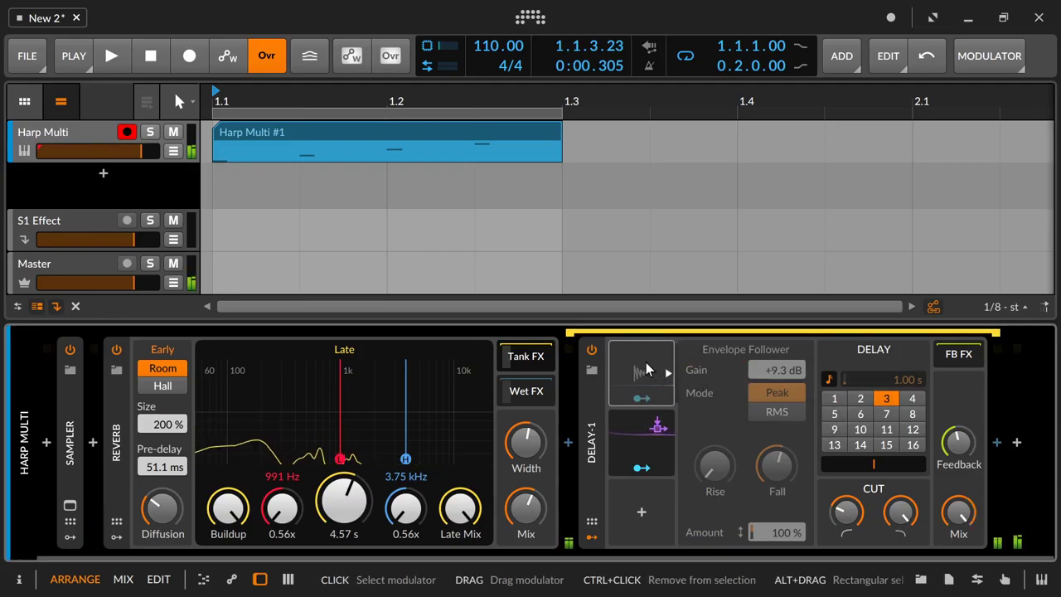
right_click(646, 363)
left_click(661, 393)
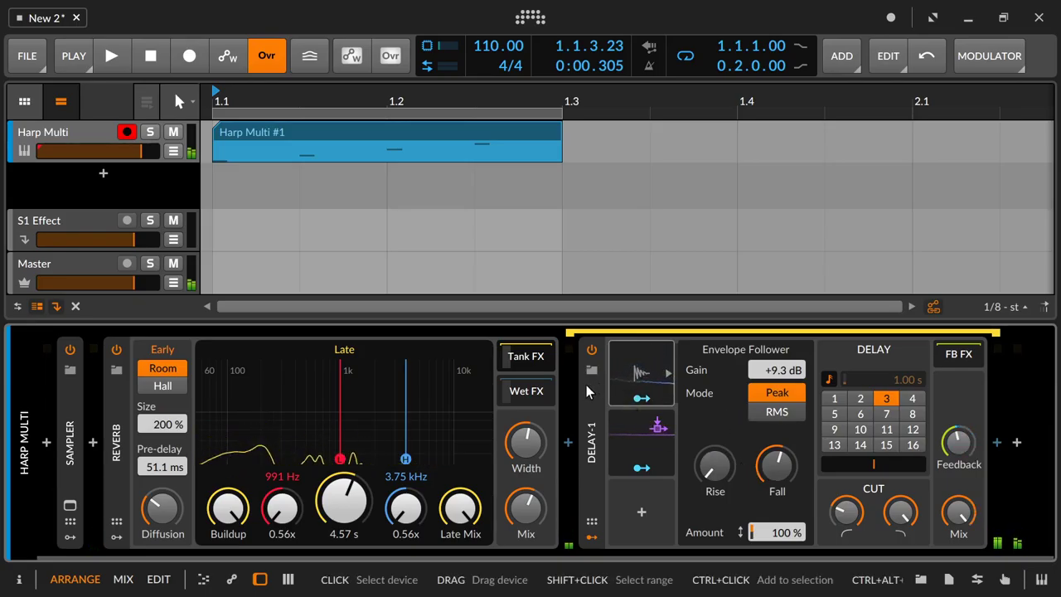
Compare Delay-1 placed in the Wet FX chain after Pitch Shifter and placed after the Reverb, finishing with it in Tank FX.
left_click(586, 384)
left_click_drag(586, 385, 539, 393)
left_click(591, 410)
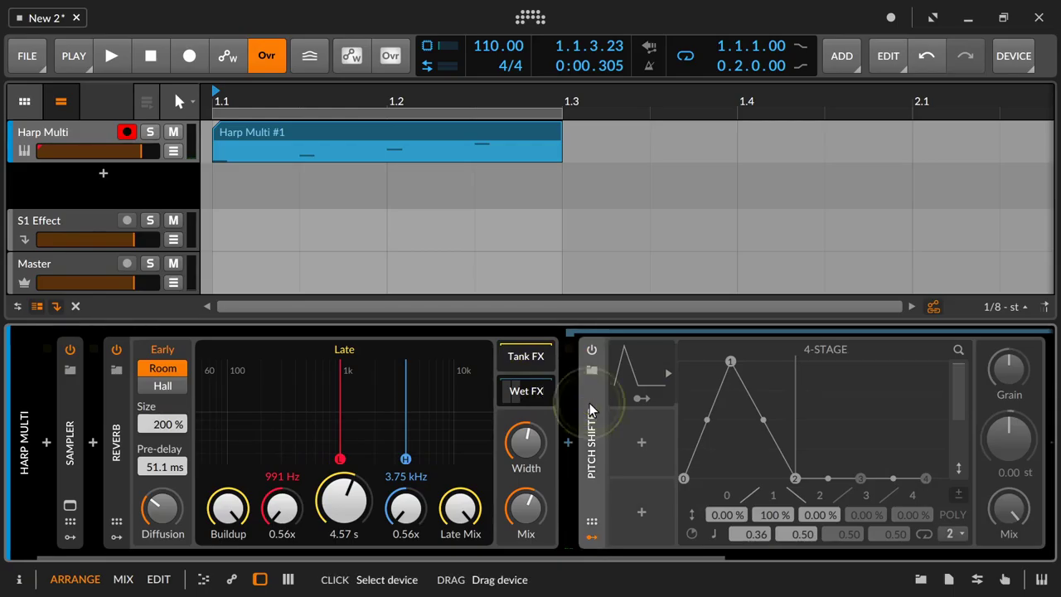
left_click(592, 537)
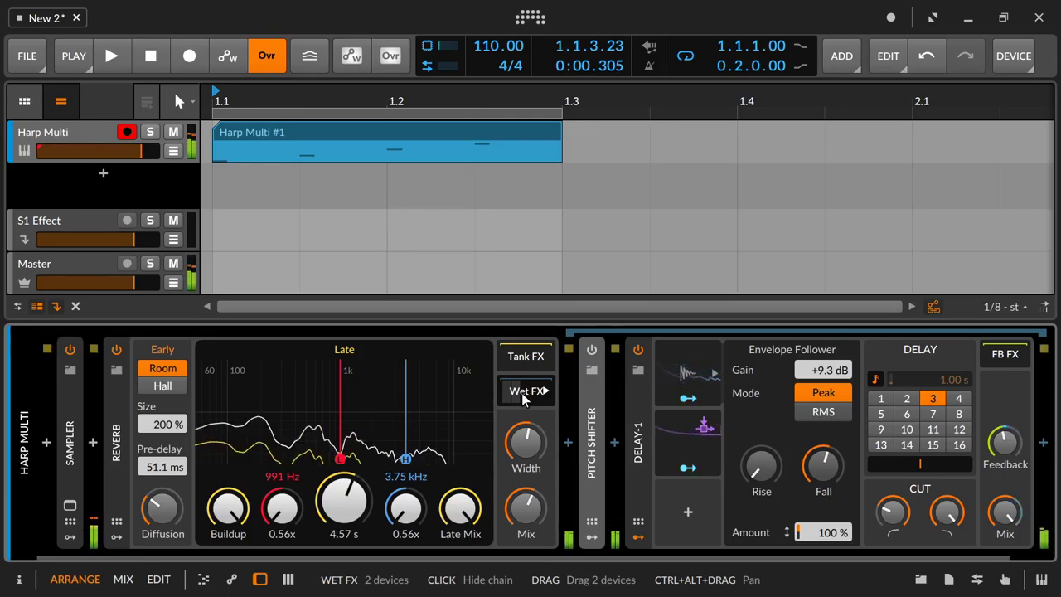
left_click_drag(640, 397, 535, 362)
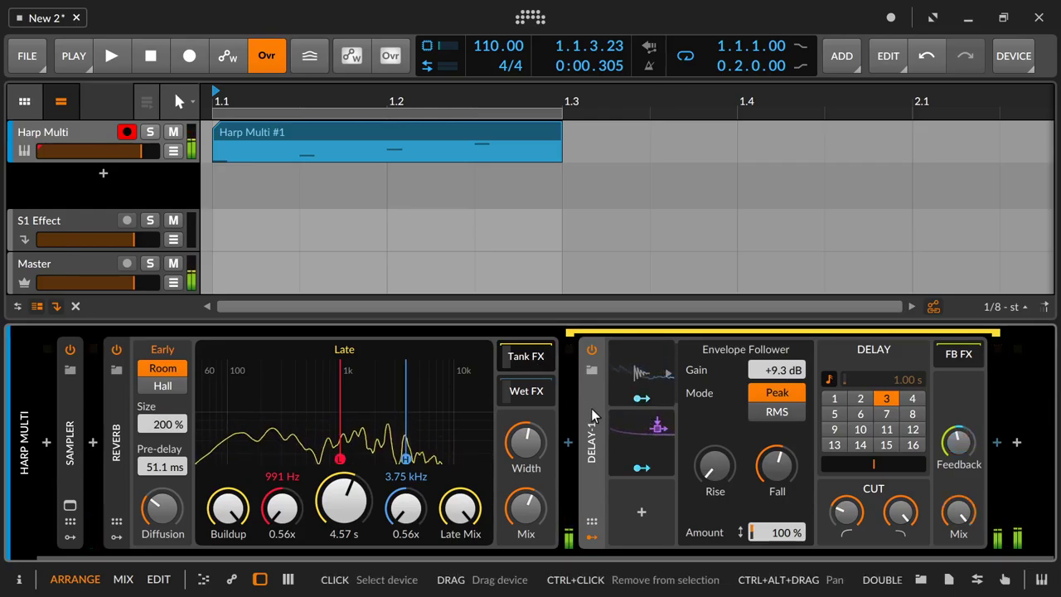
left_click_drag(952, 447, 1041, 429)
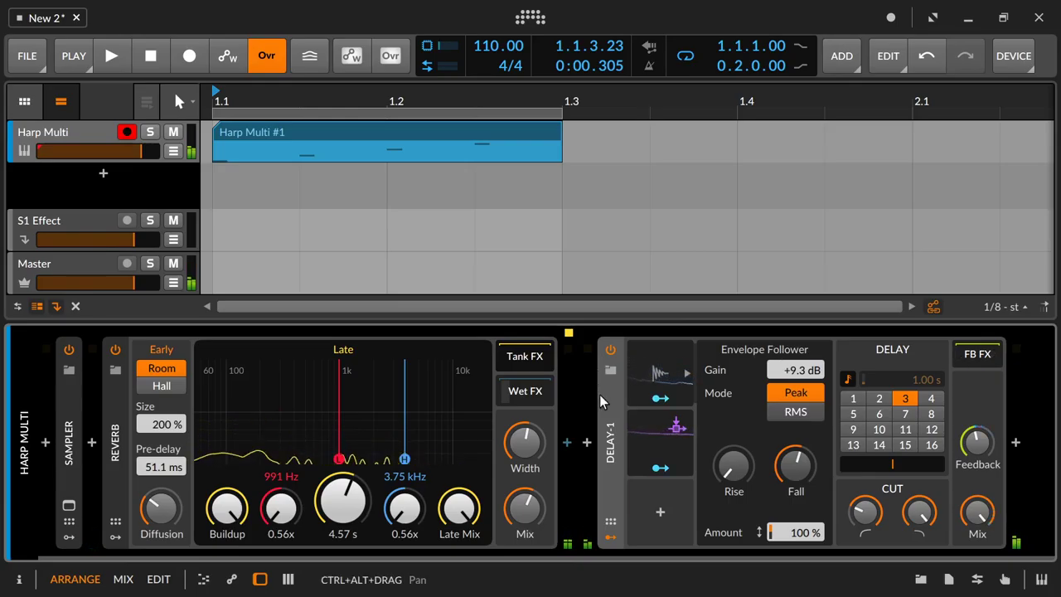
left_click(527, 363)
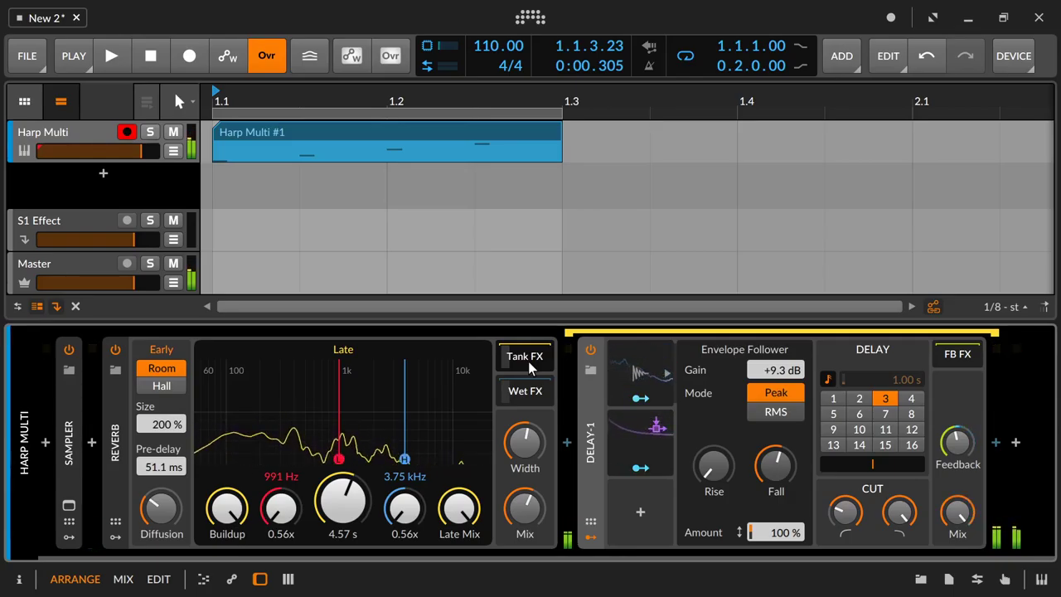
Switch from the Tank FX to the Wet FX chain, enable its Pitch Shifter and show the device's modulators.
left_click(509, 360)
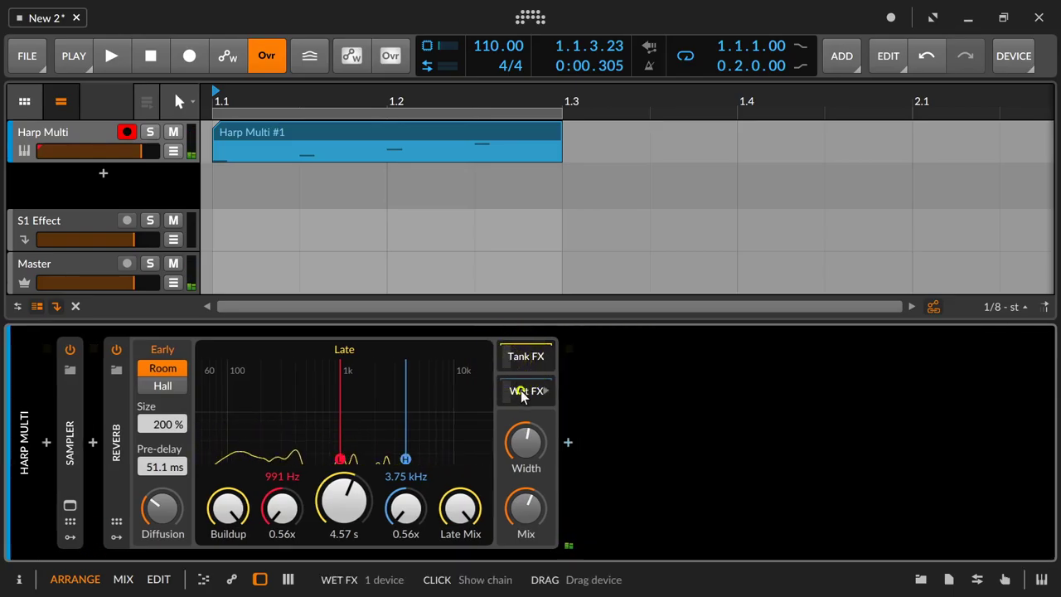
left_click(521, 394)
double_click(596, 400)
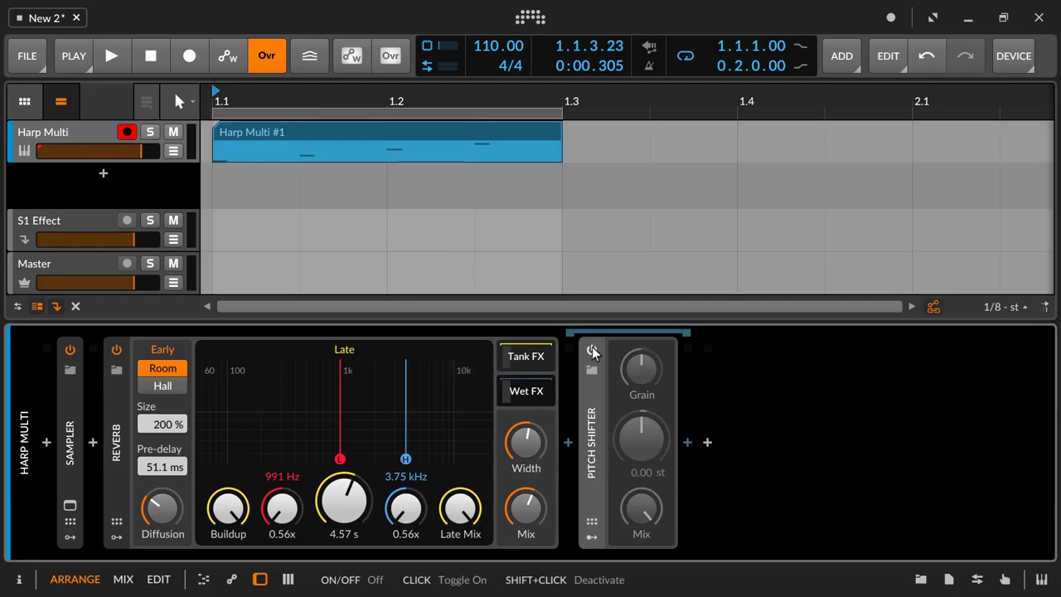
left_click(589, 536)
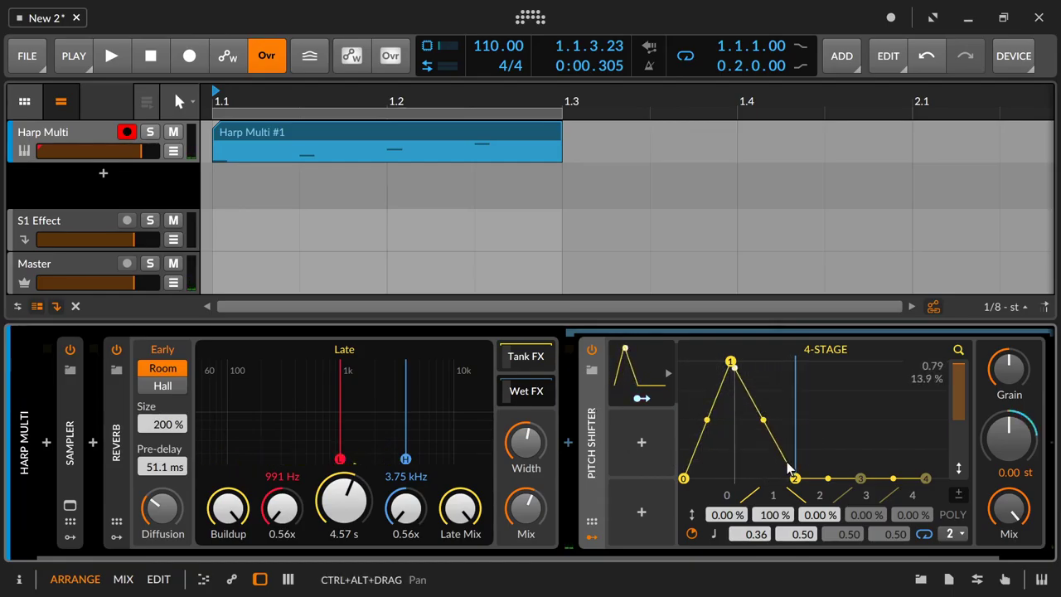
Set the 4-Stage envelope's point 1 to 89.2 % at 0.41 and point 2's time to 1.37, and lower the Pitch Shifter's Mix.
left_click_drag(794, 479, 909, 479)
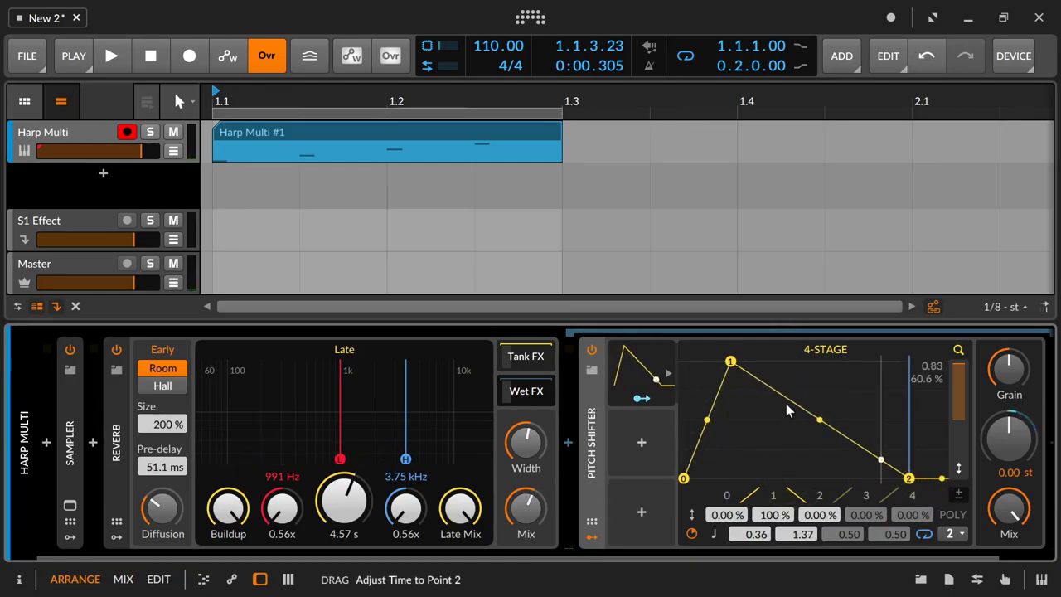
mouse_move(732, 368)
left_mouse_down()
mouse_move(734, 425)
mouse_move(738, 378)
left_mouse_up()
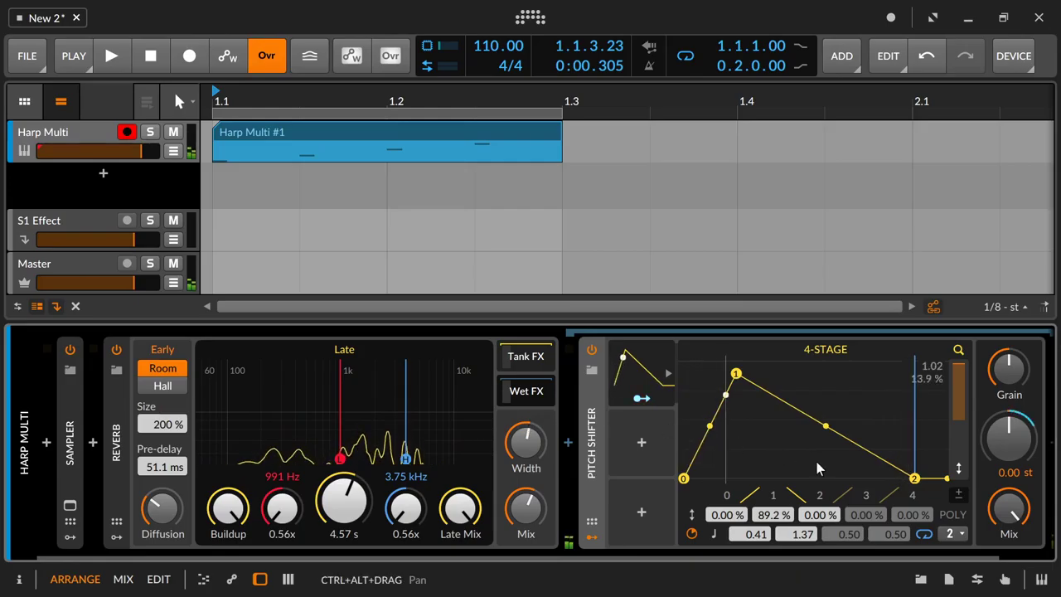
mouse_move(1012, 506)
left_mouse_down()
mouse_move(1011, 528)
mouse_move(1012, 501)
left_mouse_up()
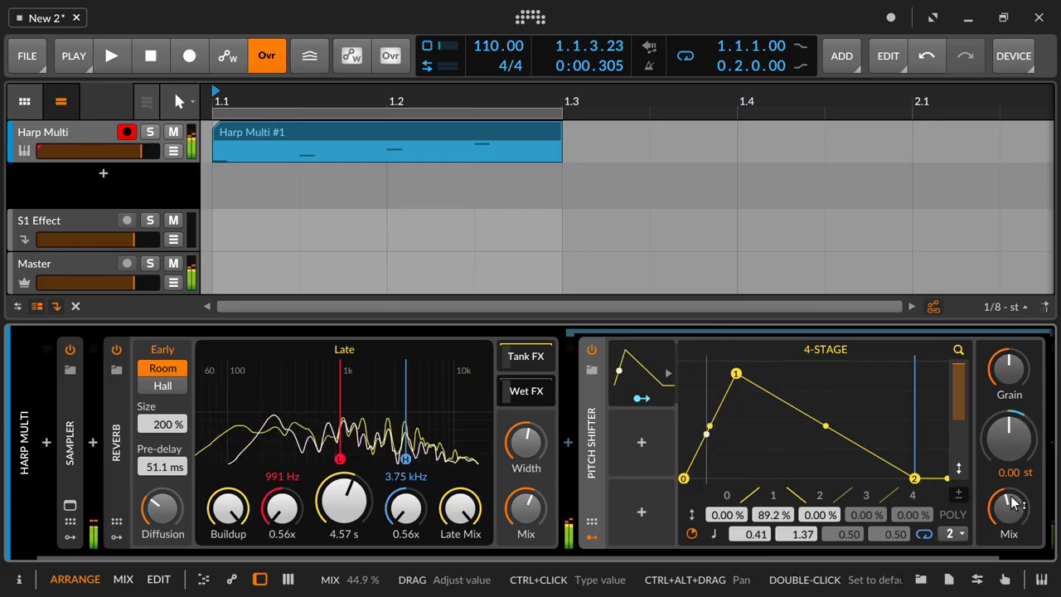
mouse_move(1013, 503)
left_mouse_down()
mouse_move(1014, 522)
mouse_move(1013, 498)
left_mouse_up()
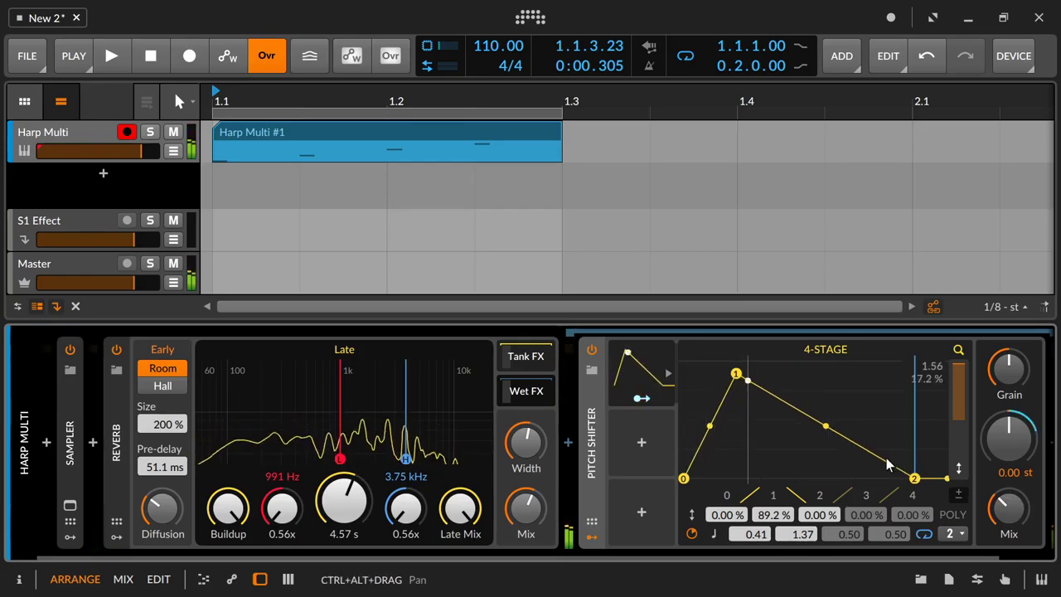
left_click(532, 392)
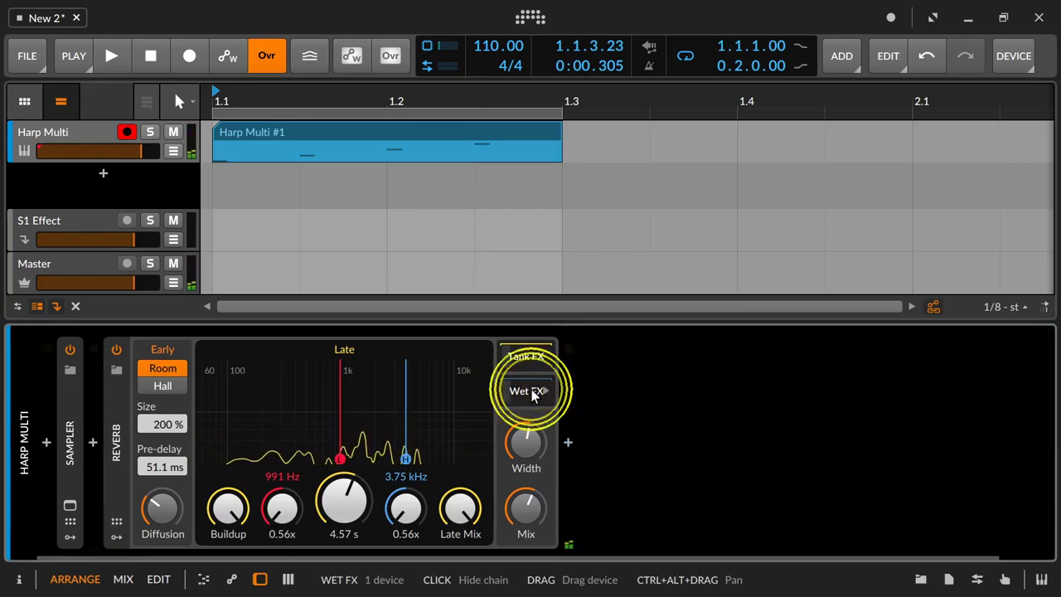